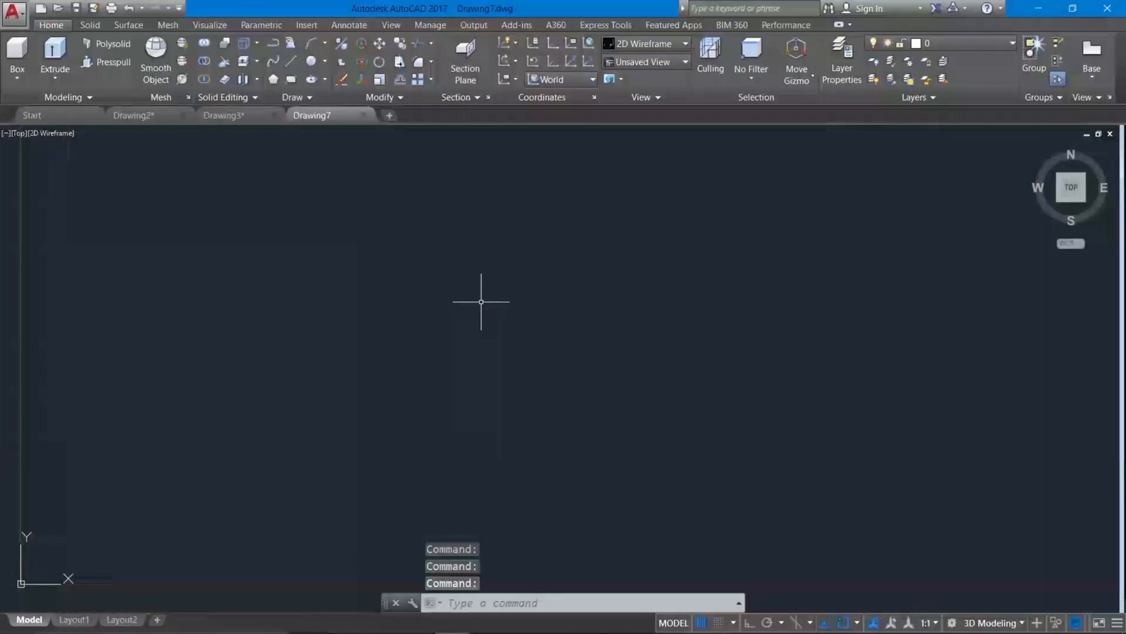
Step: Configure the drawing units to one decimal place of length precision and millimeters as the insertion scale
{"action": "scroll", "coordinate": [492, 311], "scroll_direction": "down", "scroll_amount": 2}
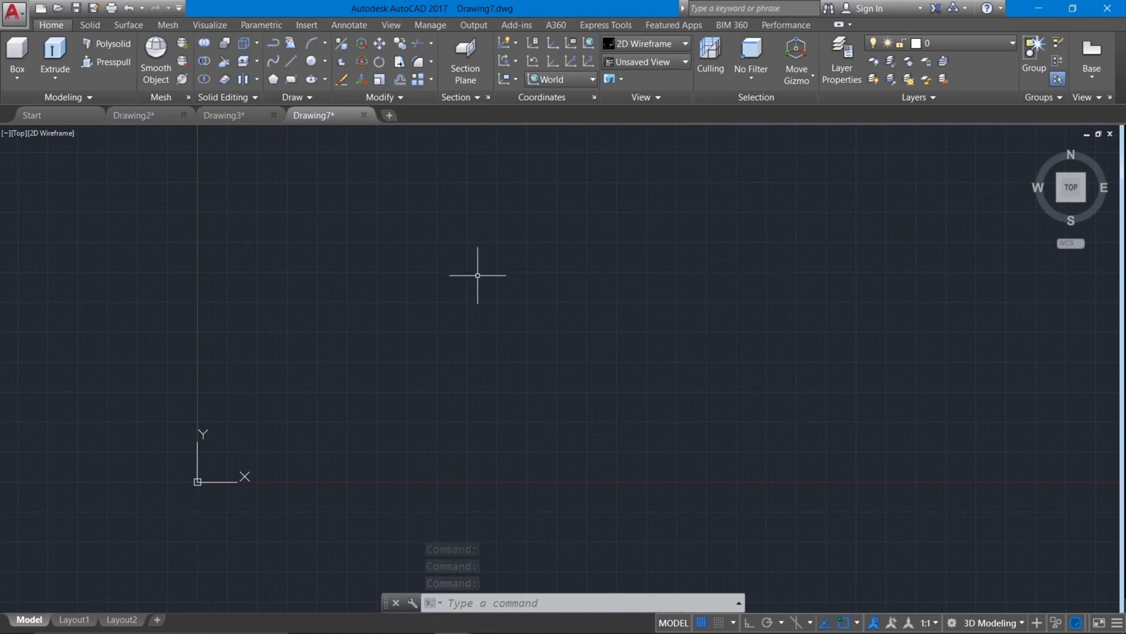
{"action": "type", "text": "uni"}
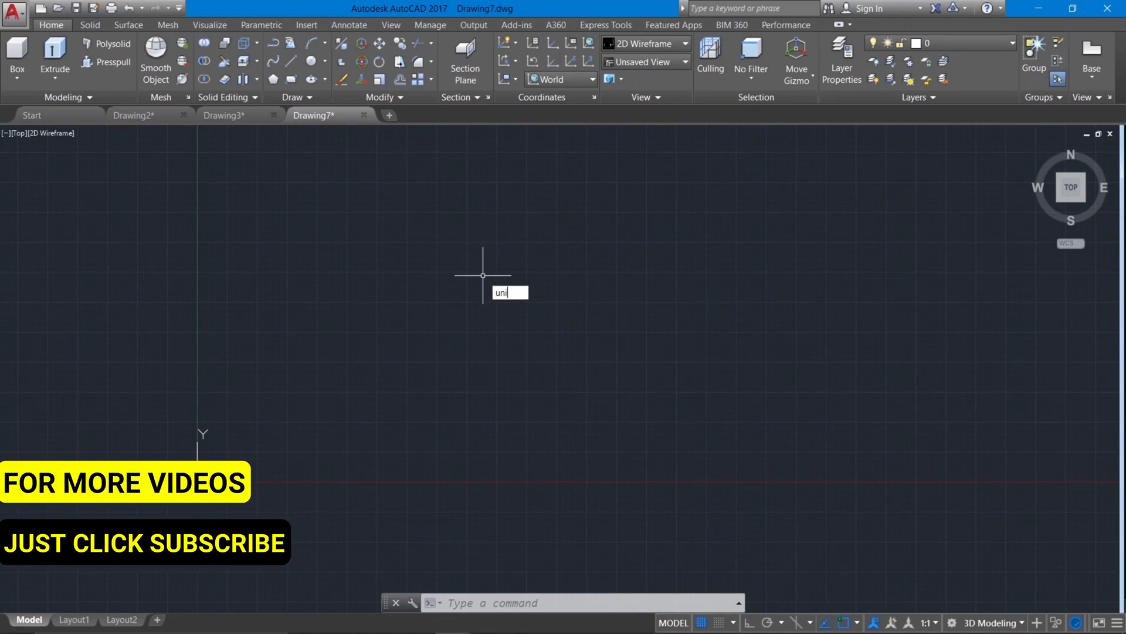
{"action": "key", "text": "Return"}
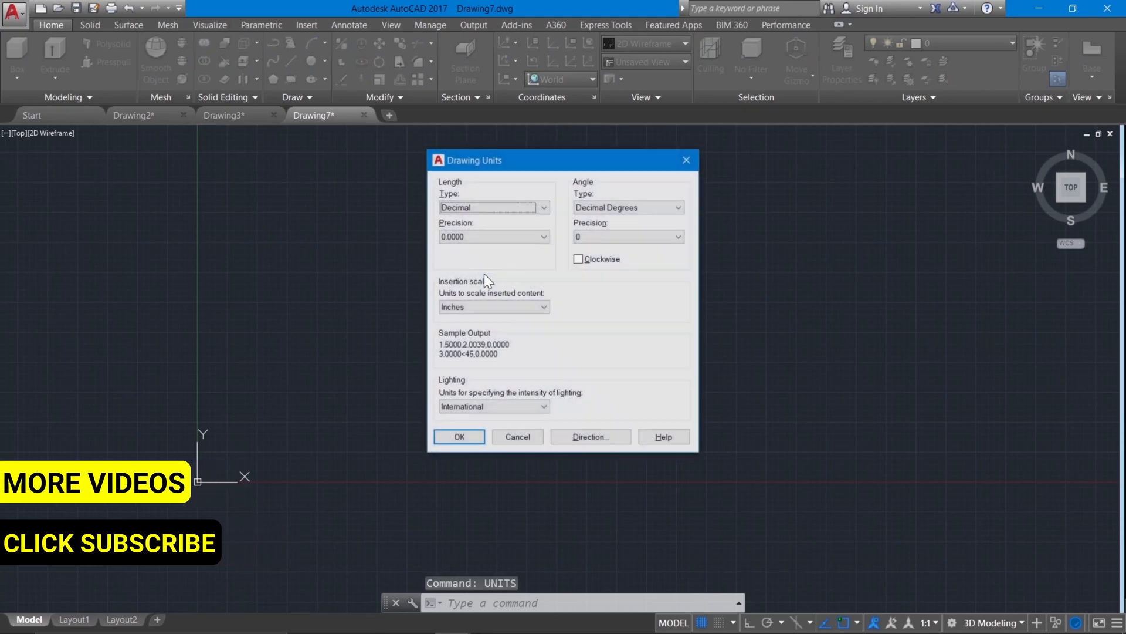
{"action": "left_click", "coordinate": [459, 239]}
{"action": "left_click", "coordinate": [461, 254]}
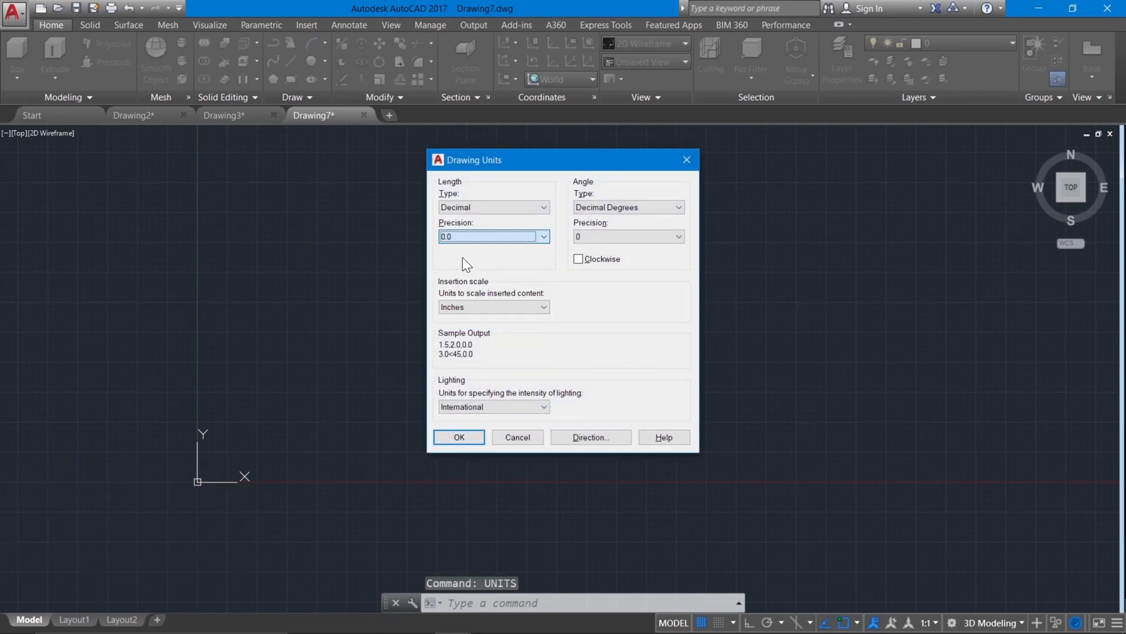
{"action": "left_click", "coordinate": [460, 308]}
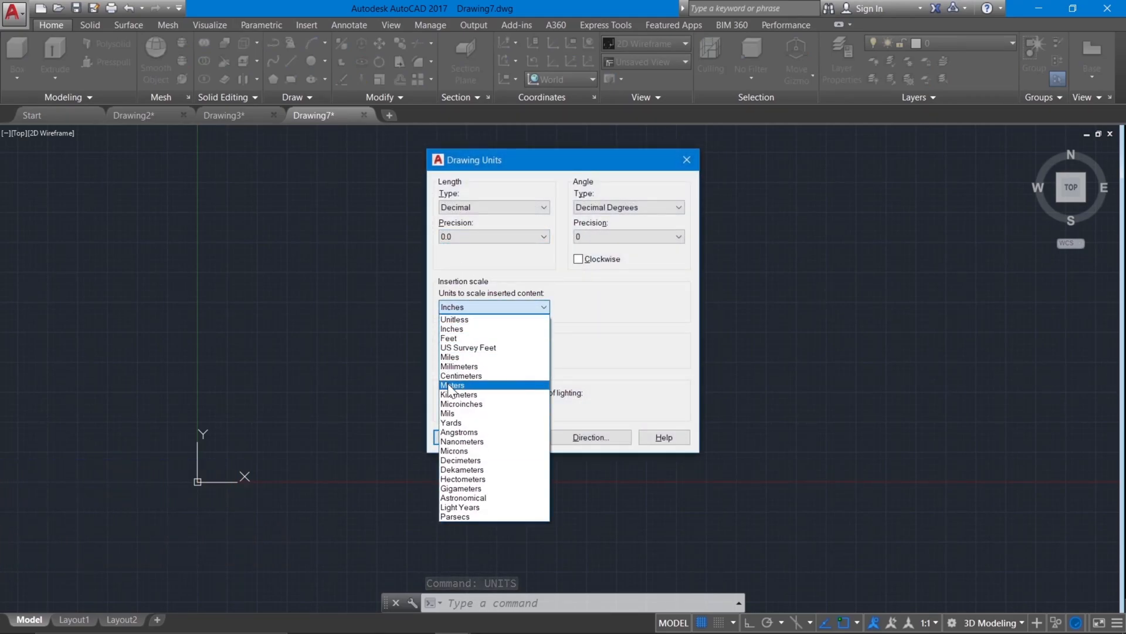
{"action": "left_click", "coordinate": [459, 366]}
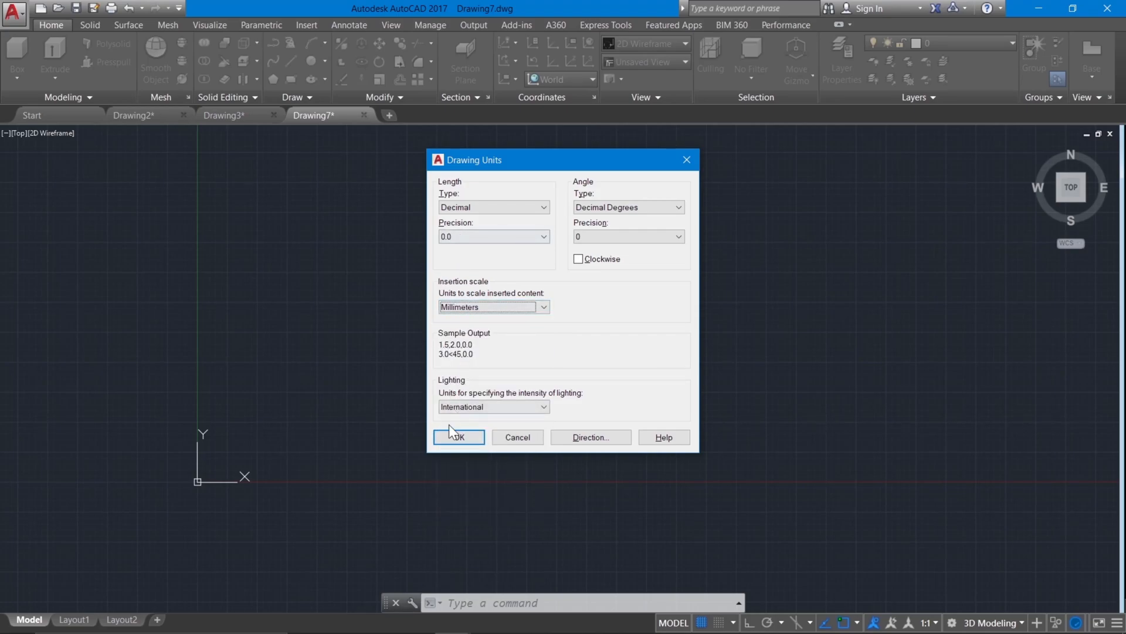
{"action": "left_click", "coordinate": [457, 440]}
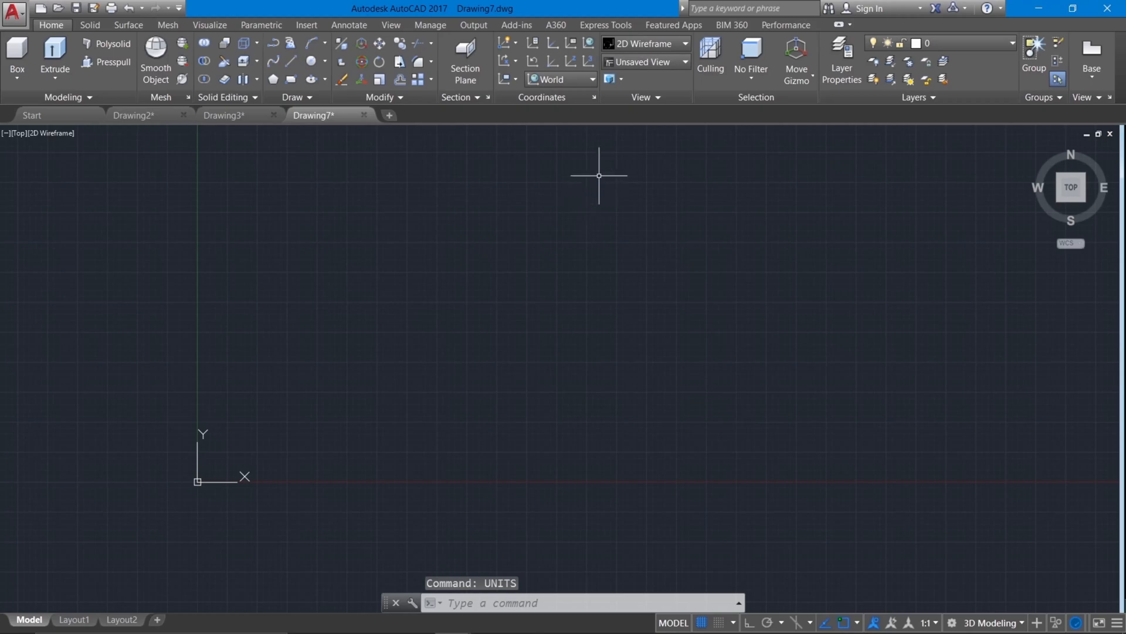
Step: Switch the model to the Front view
{"action": "left_click", "coordinate": [635, 62]}
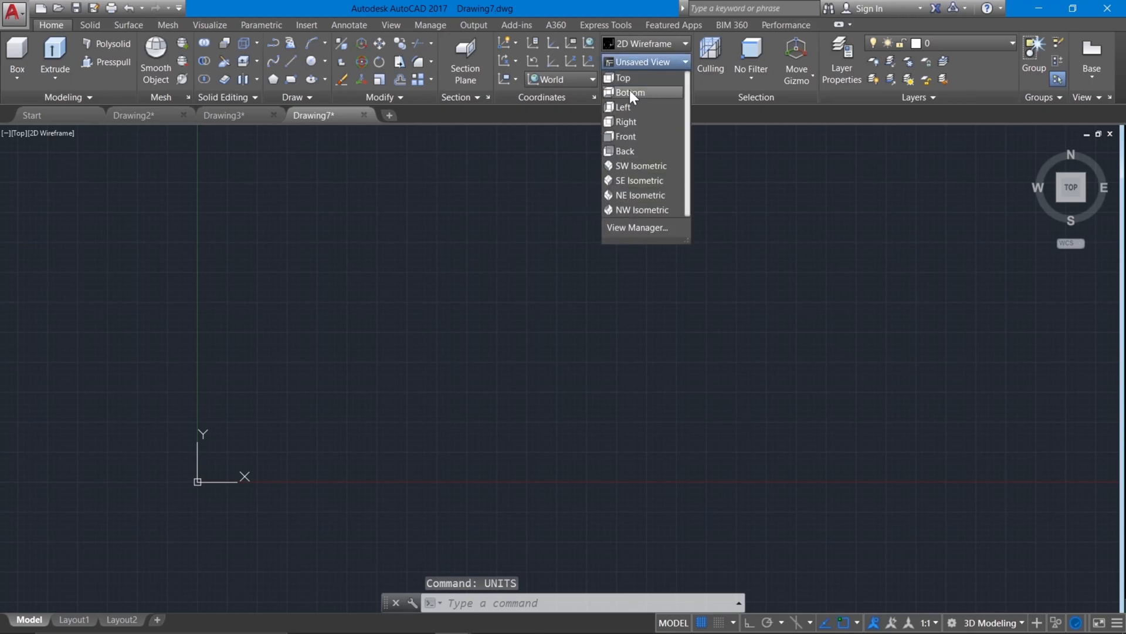
{"action": "left_click", "coordinate": [632, 135]}
{"action": "middle_click_drag", "start_coordinate": [477, 370], "coordinate": [403, 388]}
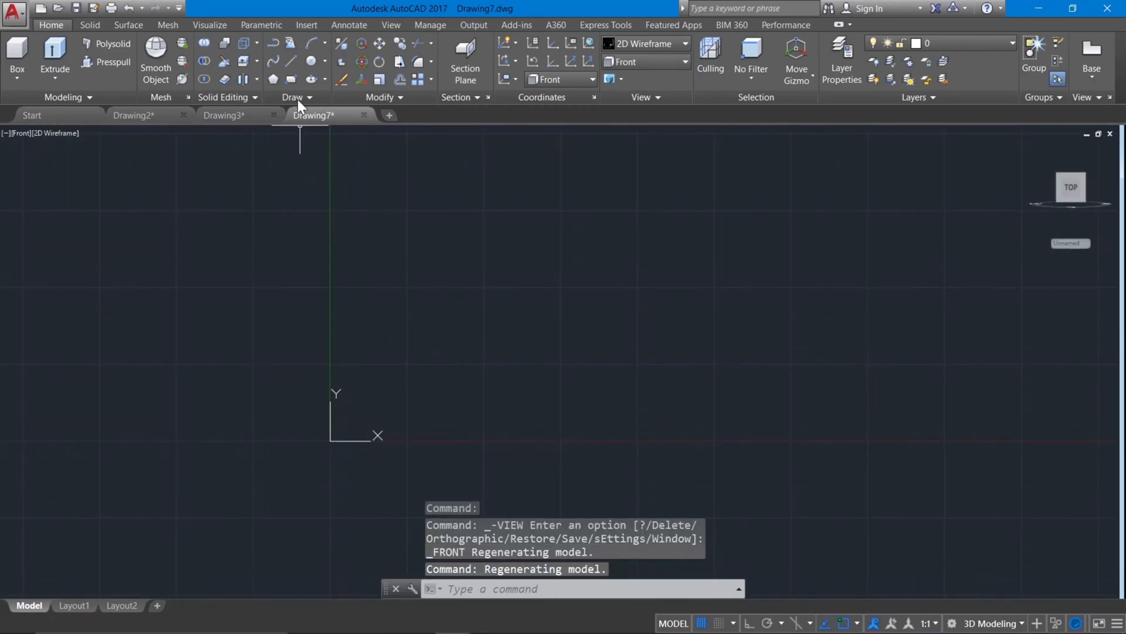
Step: Draw a rectangle above and beside the origin using dimensions, with length 50 and width 50
{"action": "left_click", "coordinate": [293, 82]}
{"action": "left_click", "coordinate": [457, 179]}
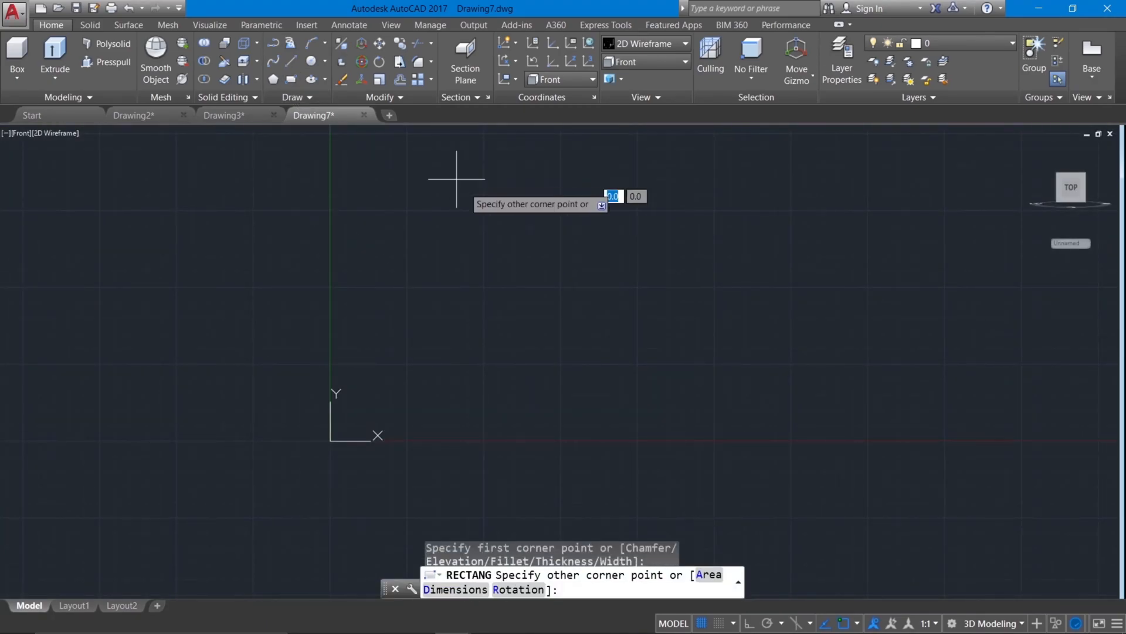
{"action": "type", "text": "d"}
{"action": "key", "text": "Return"}
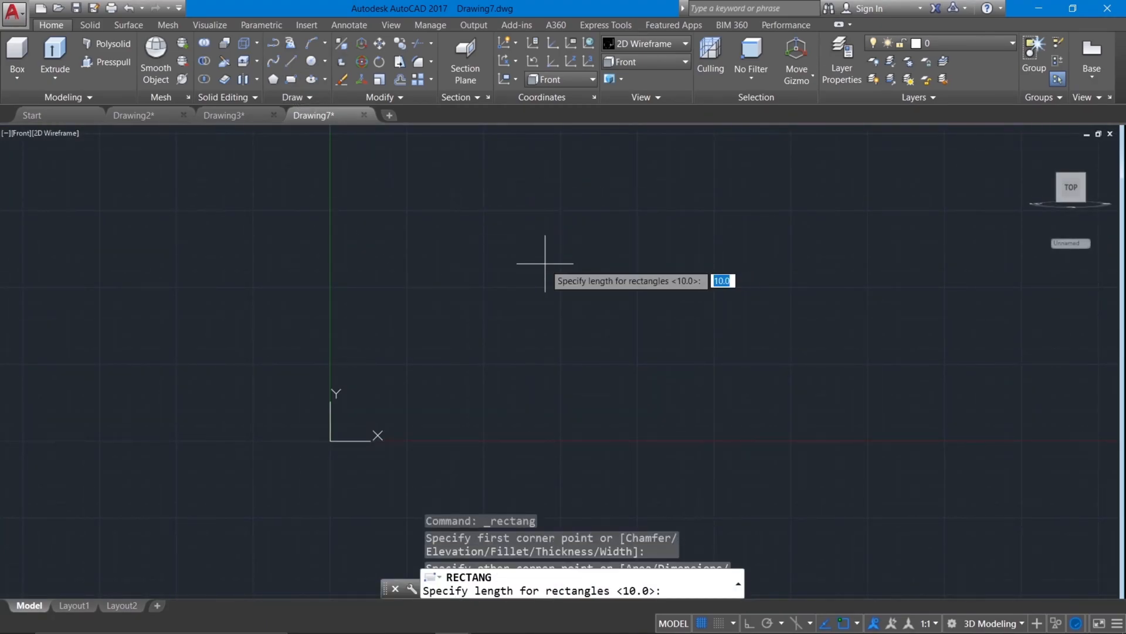
{"action": "key", "text": "Return"}
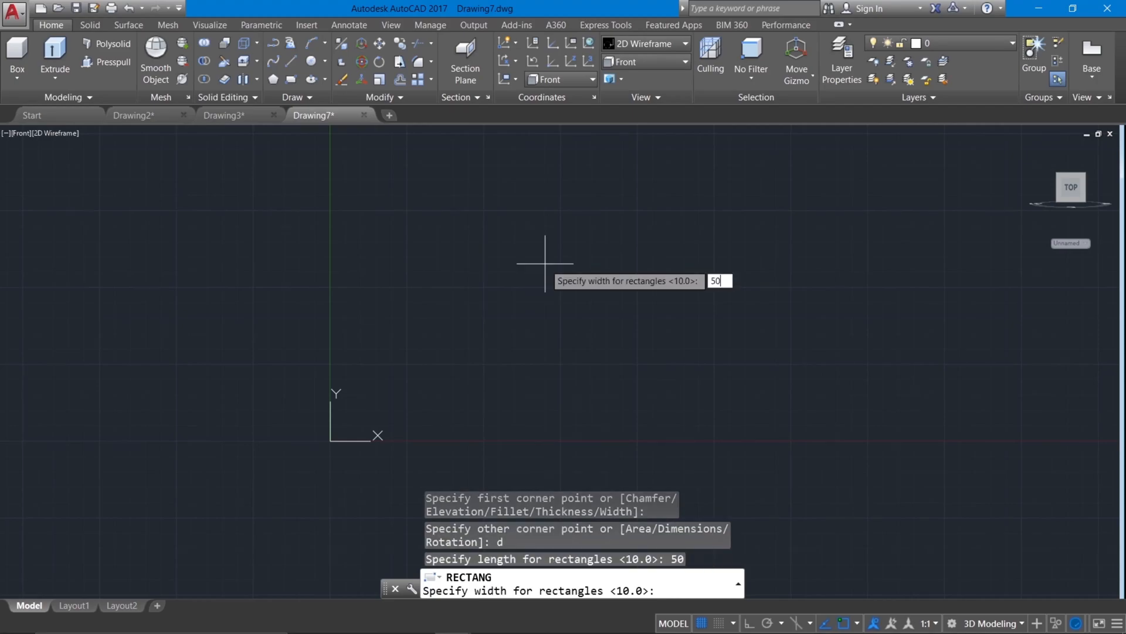
{"action": "key", "text": "Return"}
{"action": "scroll", "coordinate": [545, 264], "scroll_direction": "down", "scroll_amount": 4}
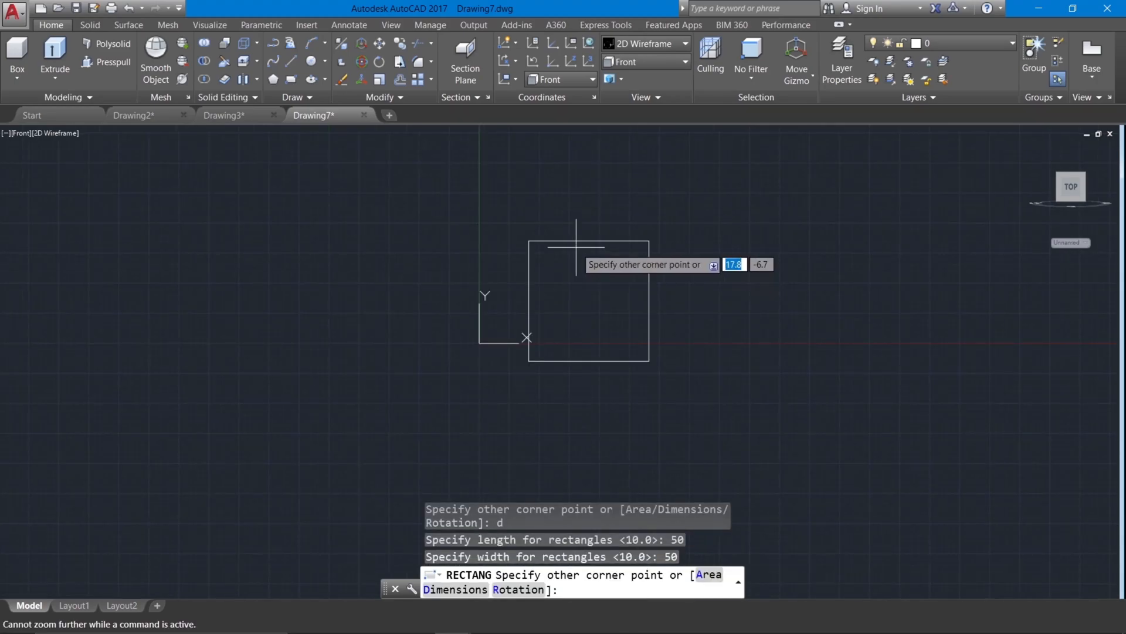
{"action": "left_click", "coordinate": [577, 211]}
{"action": "middle_click_drag", "start_coordinate": [577, 211], "coordinate": [503, 301]}
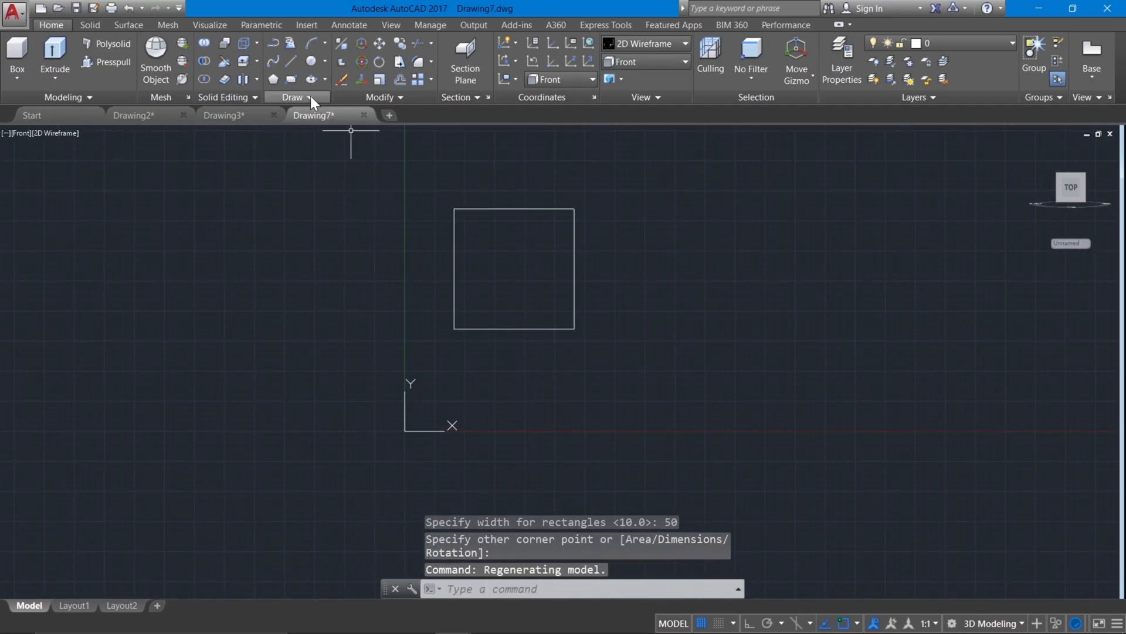
Step: Start a line at the square's lower-left corner and run it 25 along the bottom edge with Ortho on
{"action": "left_click", "coordinate": [288, 61]}
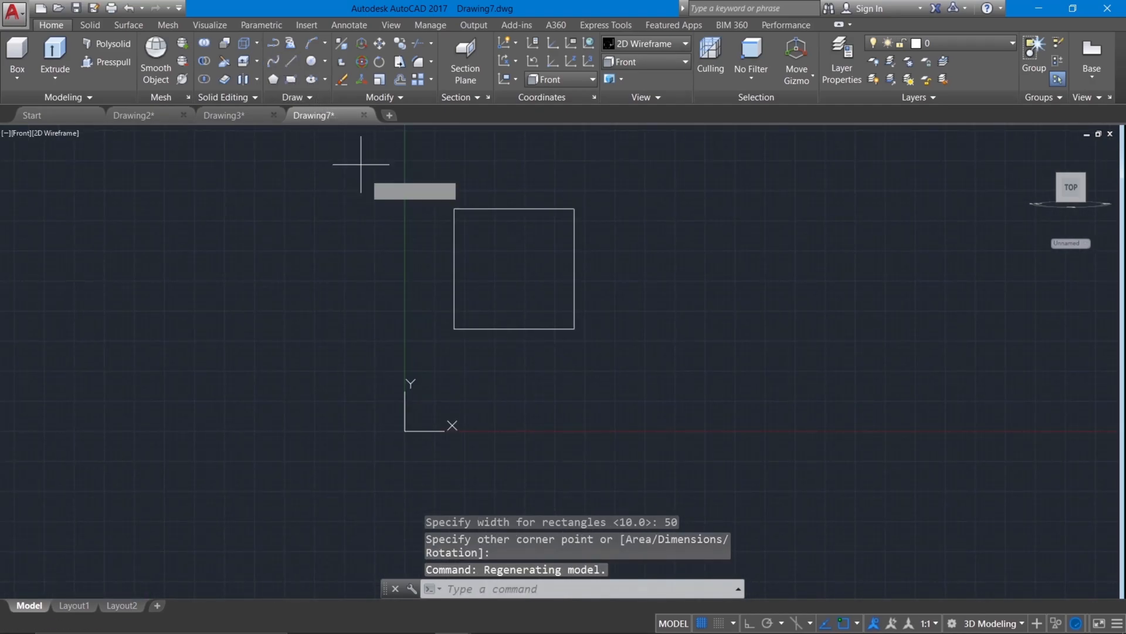
{"action": "left_click", "coordinate": [454, 328]}
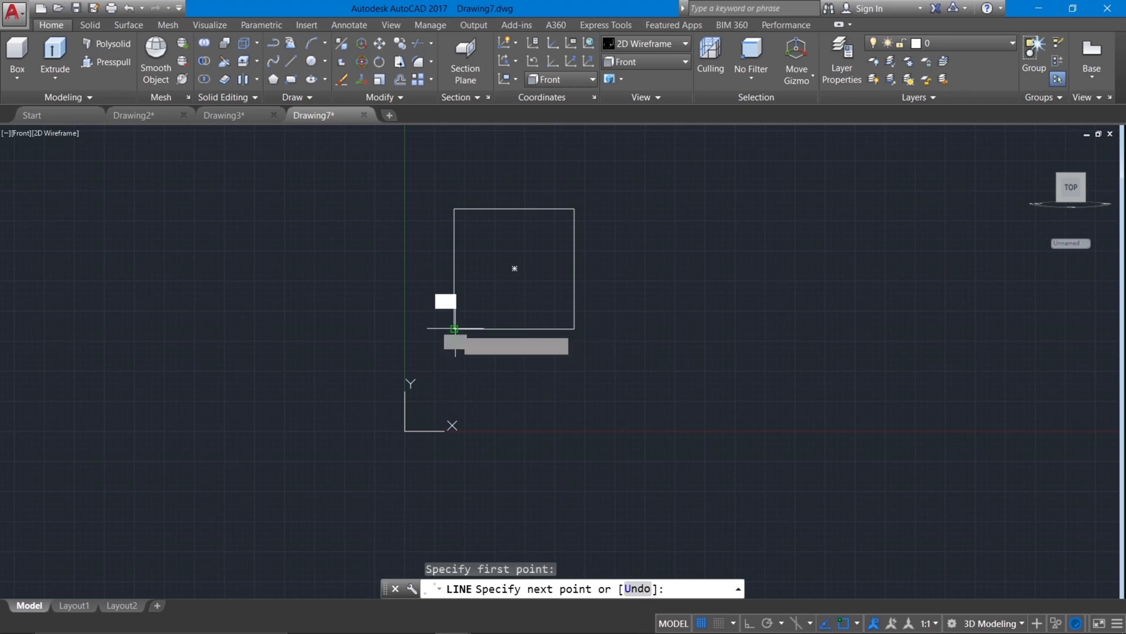
{"action": "left_click", "coordinate": [747, 624]}
{"action": "type", "text": "25"}
{"action": "key", "text": "Return"}
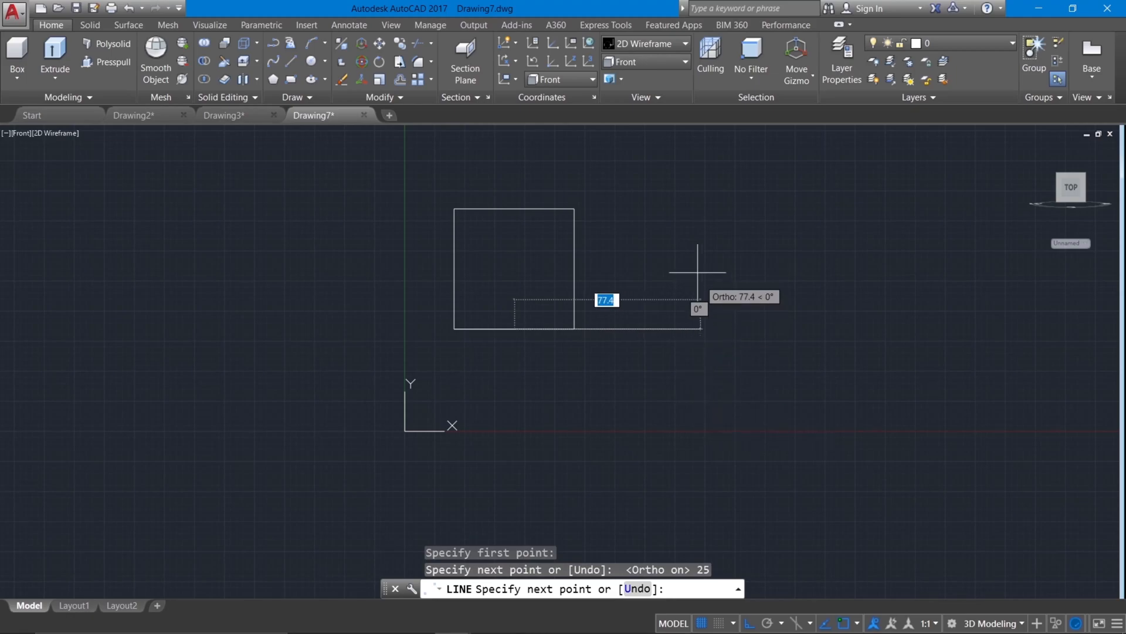
Step: Turn Ortho off and continue the line at a 45° angle for about 93 mm, past the square's right edge
{"action": "left_click", "coordinate": [749, 623]}
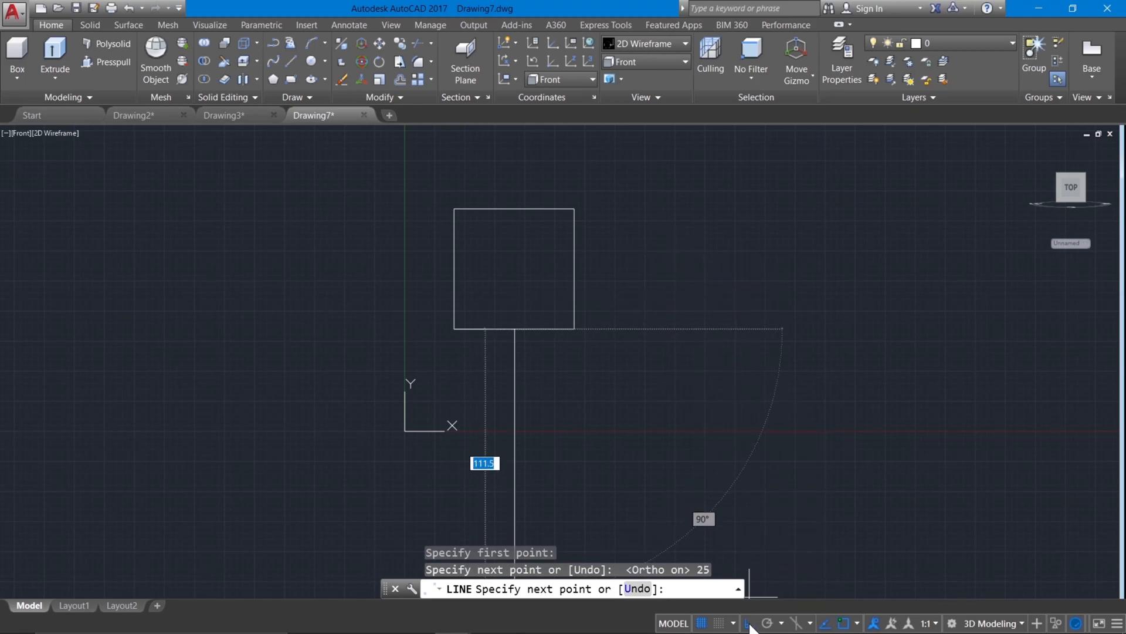
{"action": "key", "text": "Tab"}
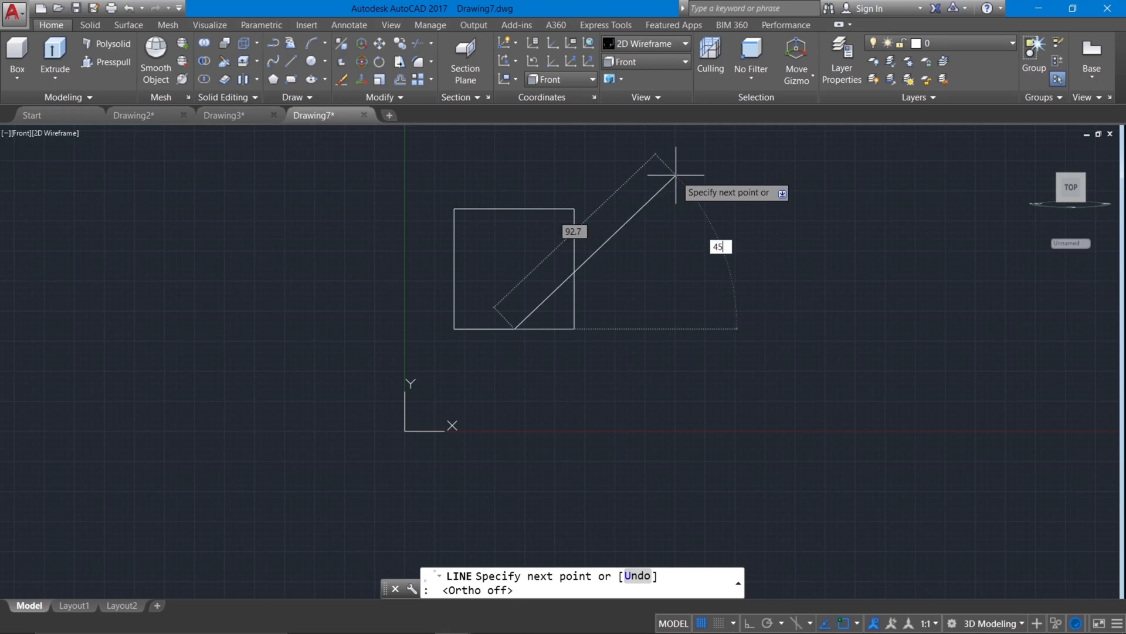
{"action": "type", "text": "45"}
{"action": "key", "text": "Return"}
{"action": "right_click", "coordinate": [676, 176]}
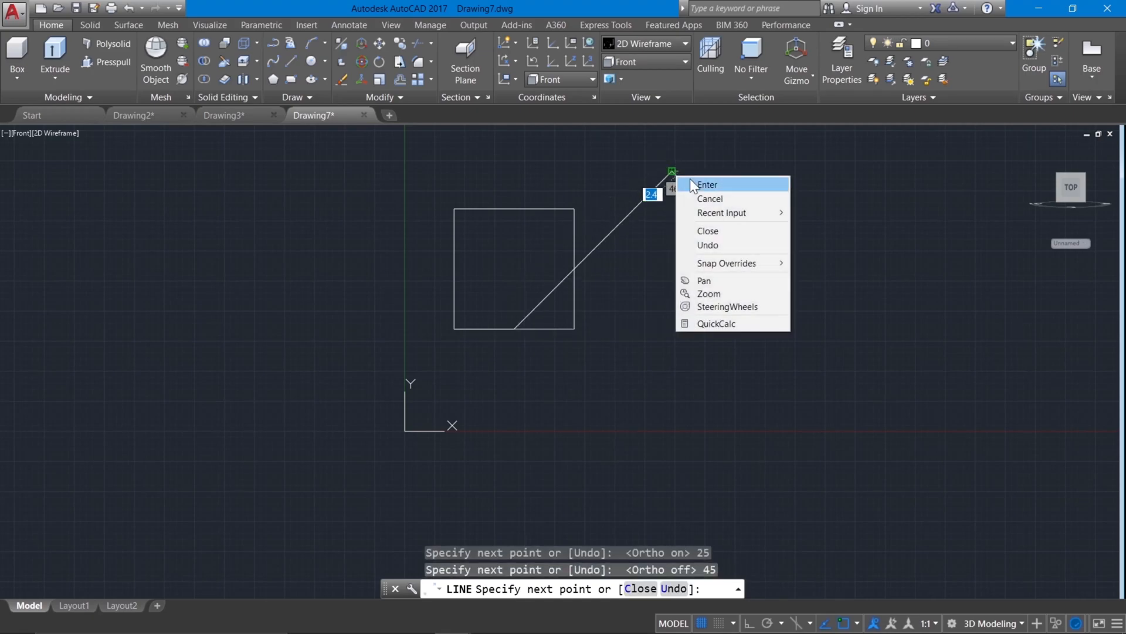
{"action": "left_click", "coordinate": [698, 183]}
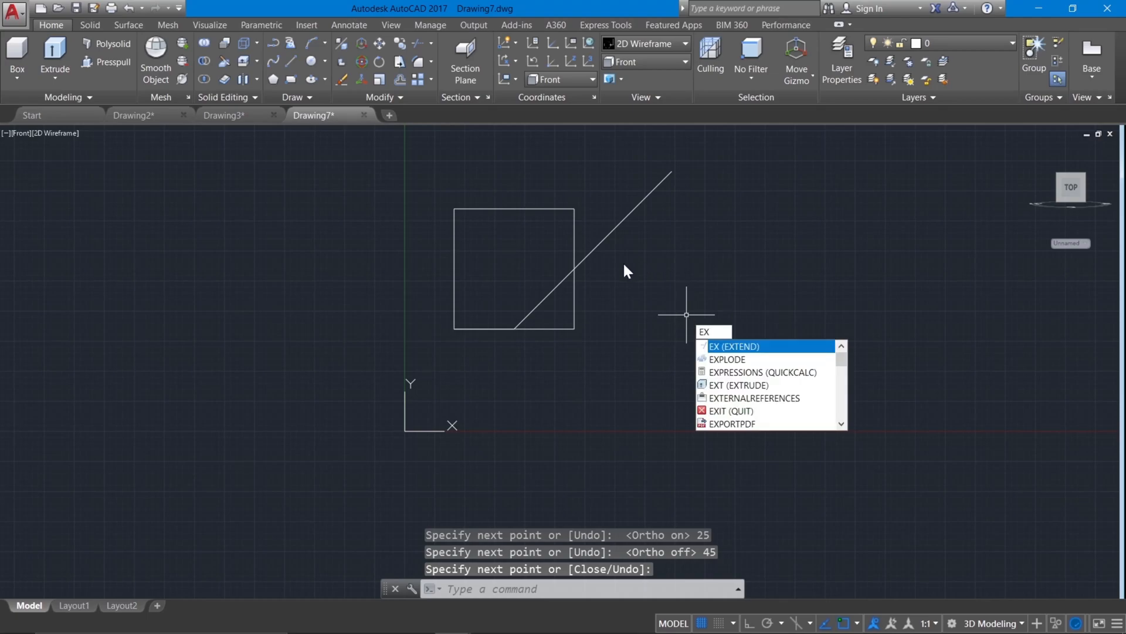
Step: Explode the square into separate lines
{"action": "key", "text": "Escape"}
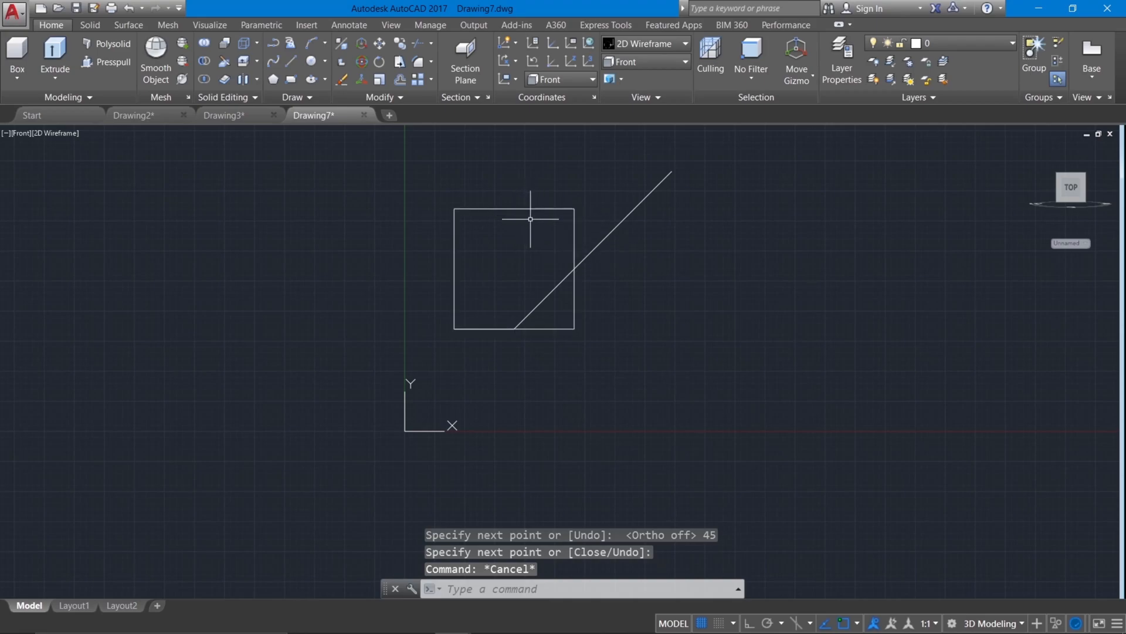
{"action": "type", "text": "e"}
{"action": "key", "text": "Down"}
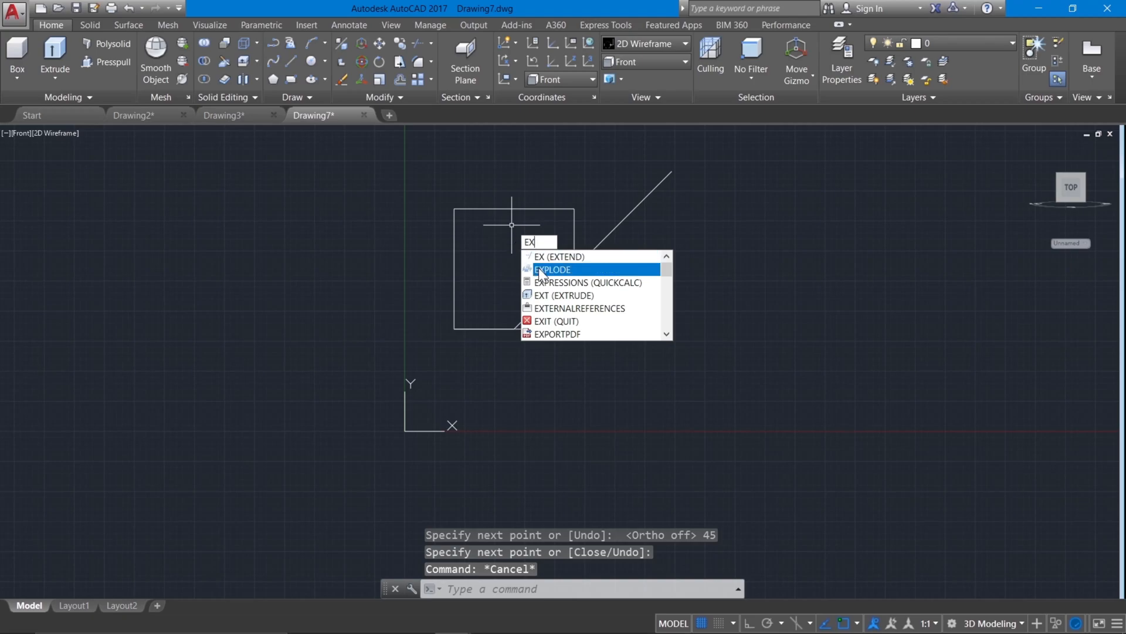
{"action": "key", "text": "Return"}
{"action": "left_click", "coordinate": [510, 209]}
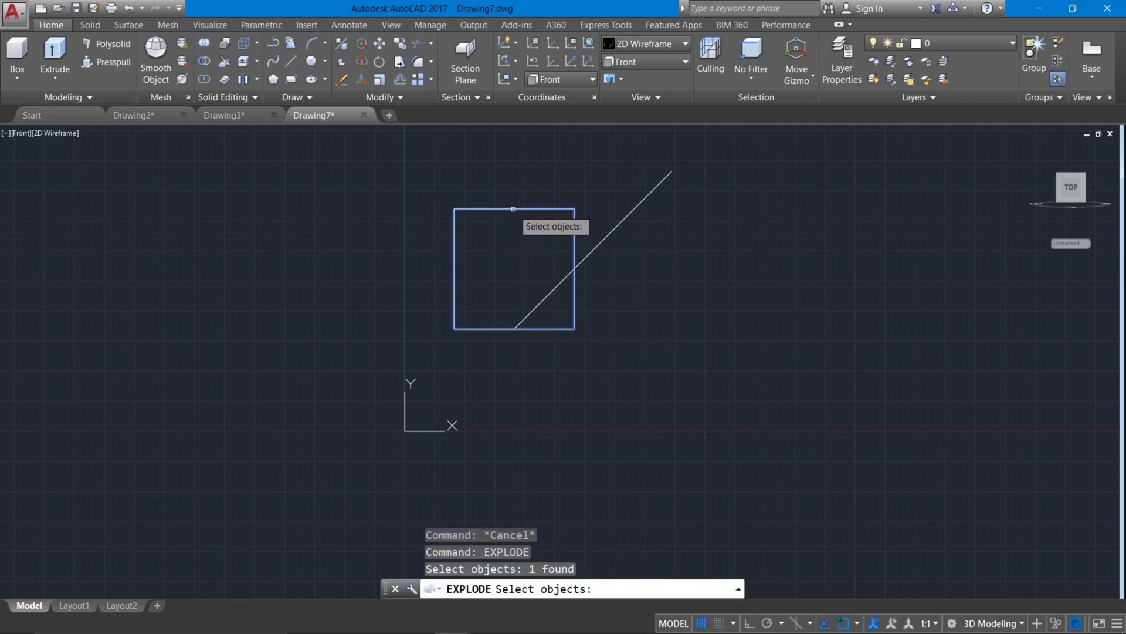
{"action": "key", "text": "Return"}
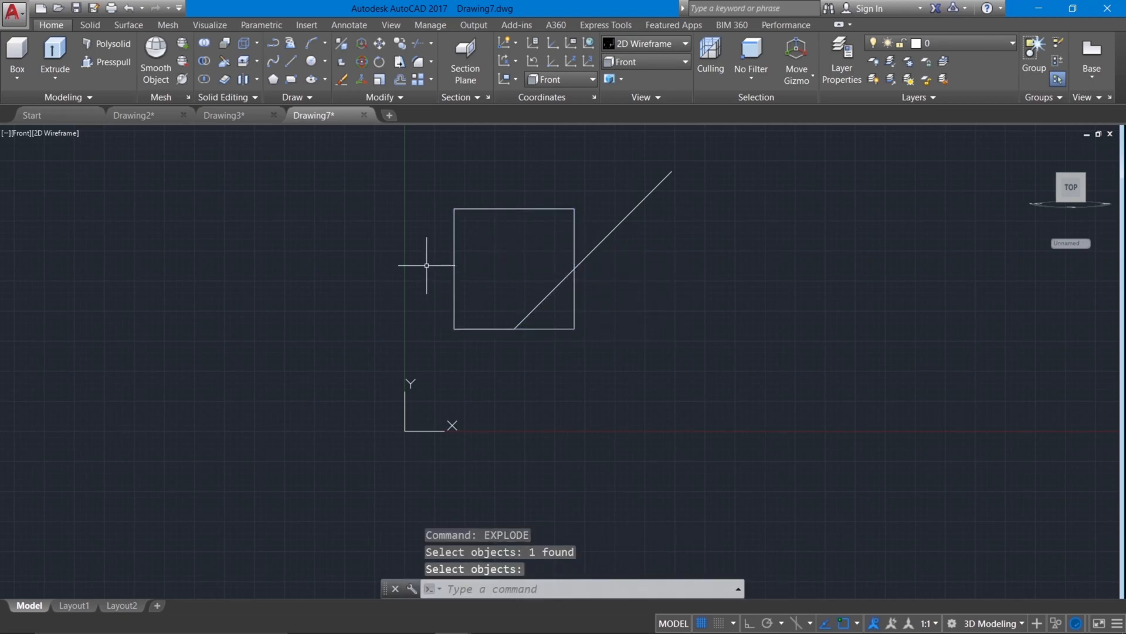
Step: Trim off the square's lower-right corner and the diagonal's overhang outside it, and delete the duplicate line on the bottom edge
{"action": "type", "text": "tr"}
{"action": "key", "text": "Return"}
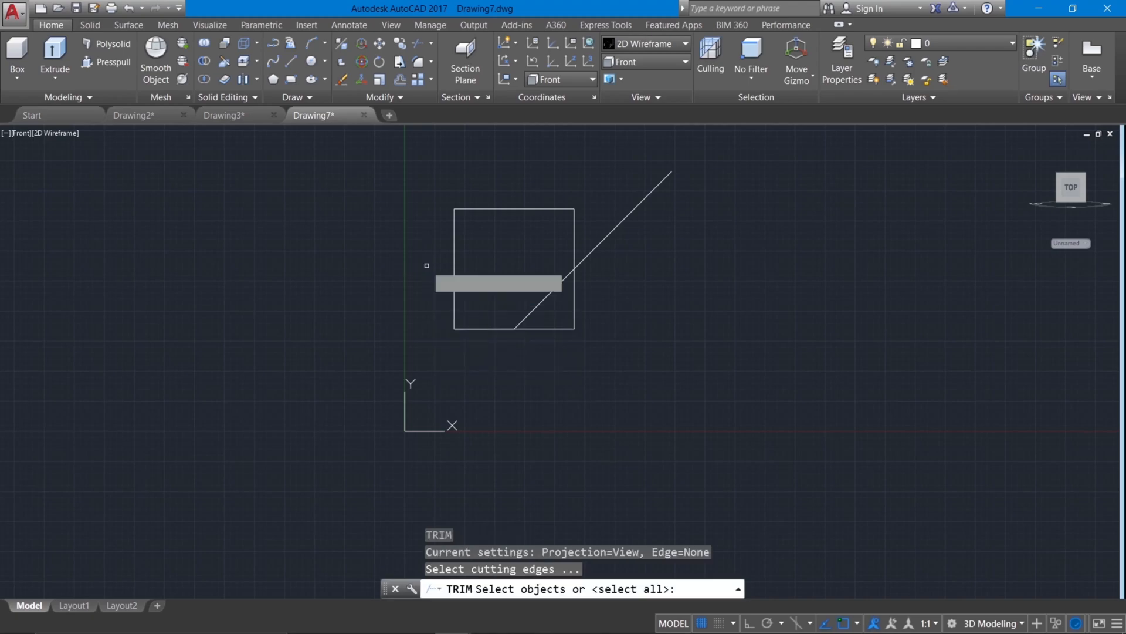
{"action": "key", "text": "Return"}
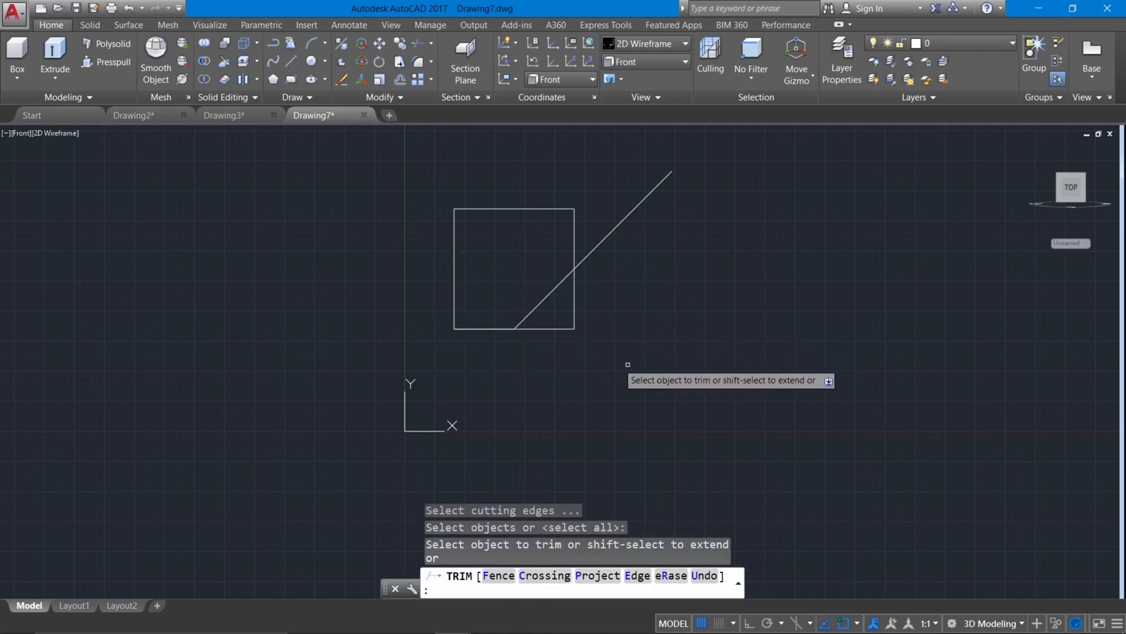
{"action": "left_click", "coordinate": [575, 355]}
{"action": "left_click", "coordinate": [567, 320]}
{"action": "left_click", "coordinate": [635, 265]}
{"action": "left_click", "coordinate": [611, 199]}
{"action": "right_click", "coordinate": [582, 327]}
{"action": "left_click", "coordinate": [597, 335]}
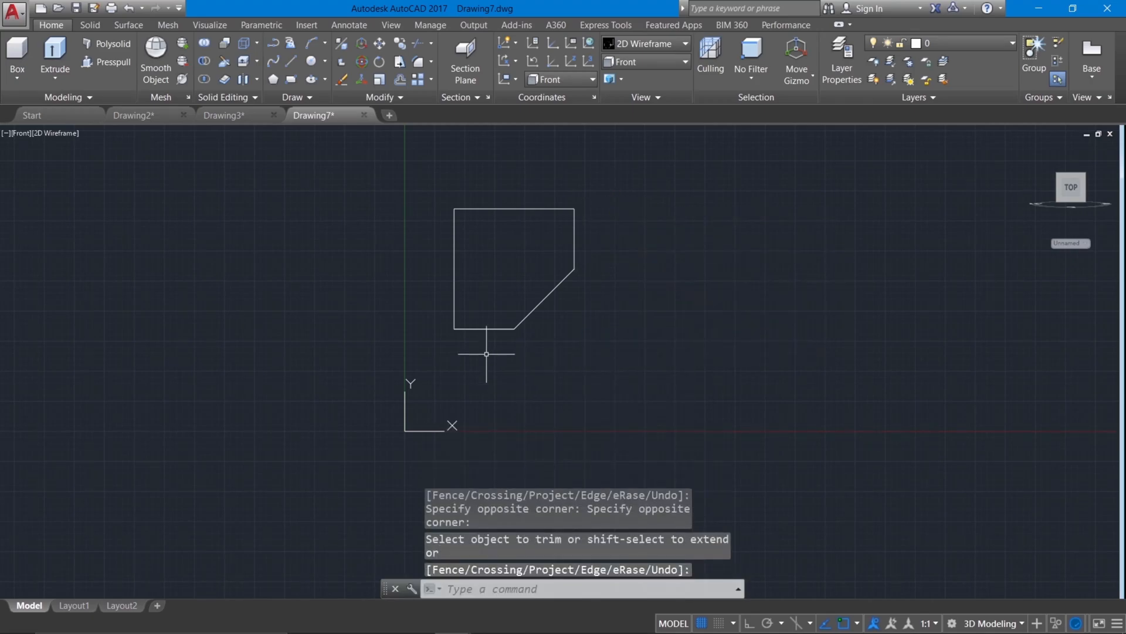
{"action": "left_click", "coordinate": [485, 329]}
{"action": "key", "text": "Delete"}
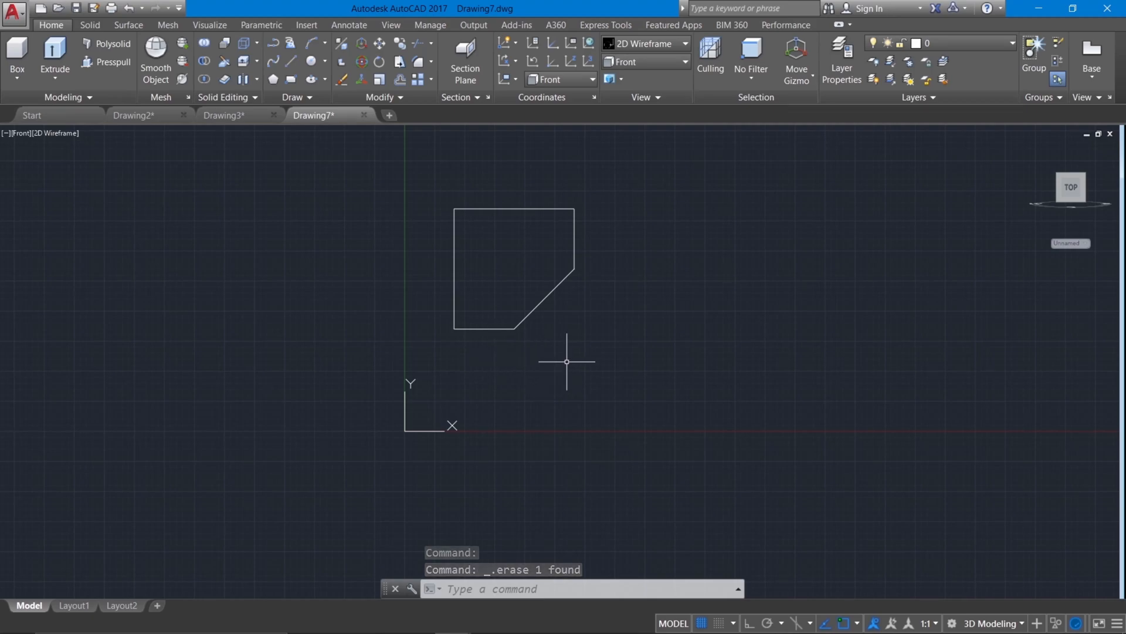
Step: Offset the profile's right vertical edge inward by 10
{"action": "type", "text": "off"}
{"action": "key", "text": "Return"}
{"action": "type", "text": "10"}
{"action": "key", "text": "Return"}
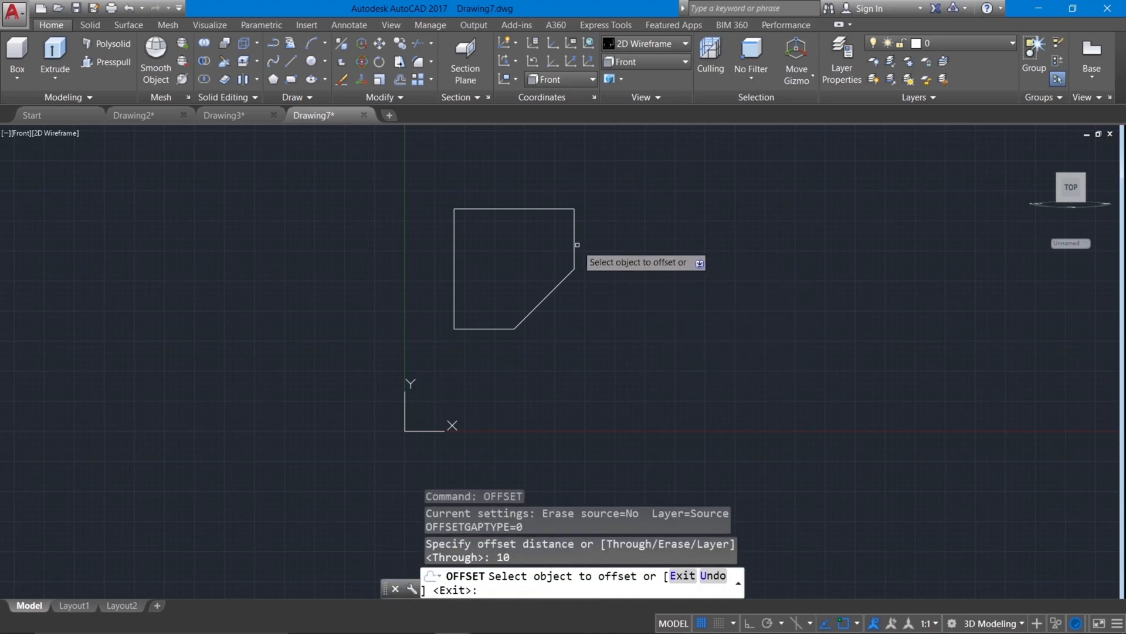
{"action": "left_click", "coordinate": [574, 240]}
{"action": "left_click", "coordinate": [560, 226]}
{"action": "right_click", "coordinate": [643, 222]}
{"action": "left_click", "coordinate": [669, 229]}
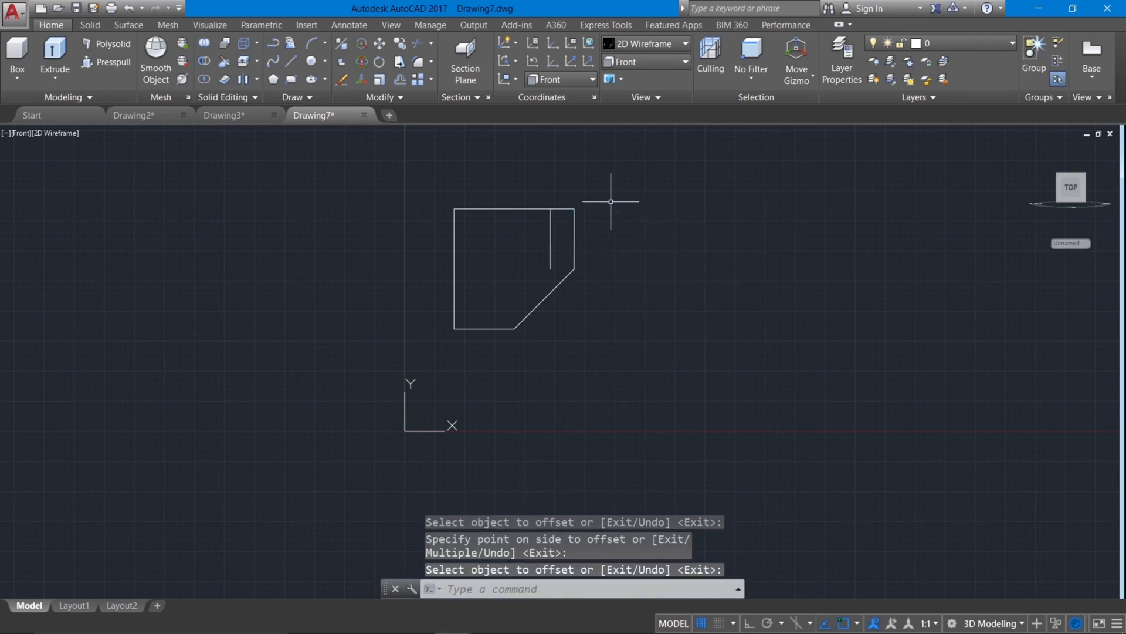
Step: Draw a diagonal line from the profile's lower-left corner to its upper-right corner
{"action": "left_click", "coordinate": [292, 62]}
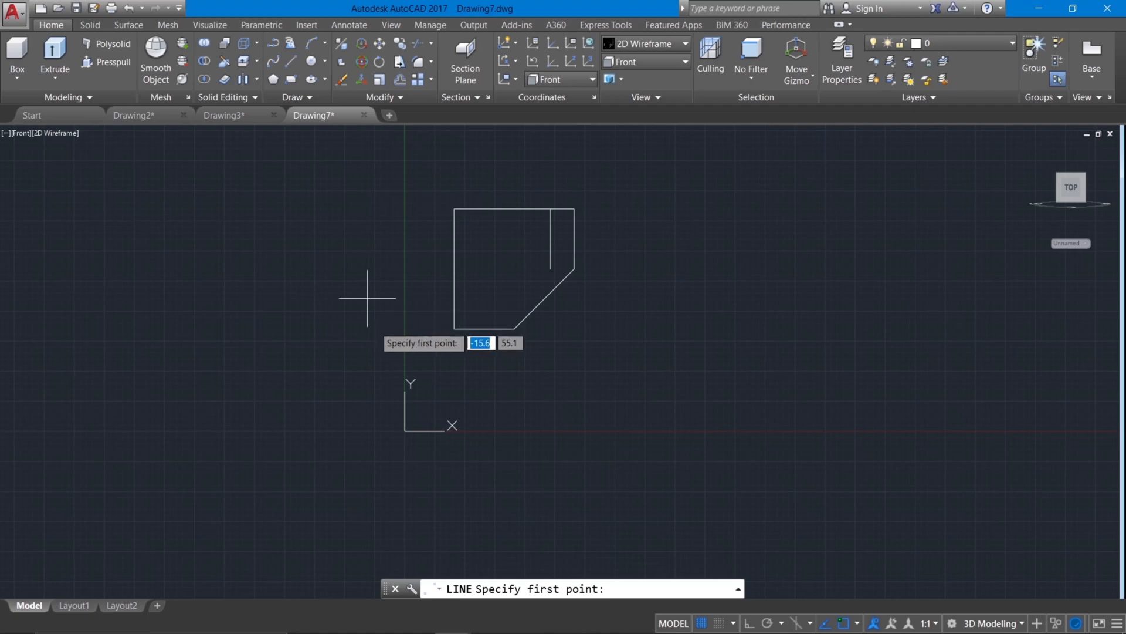
{"action": "left_click", "coordinate": [454, 328]}
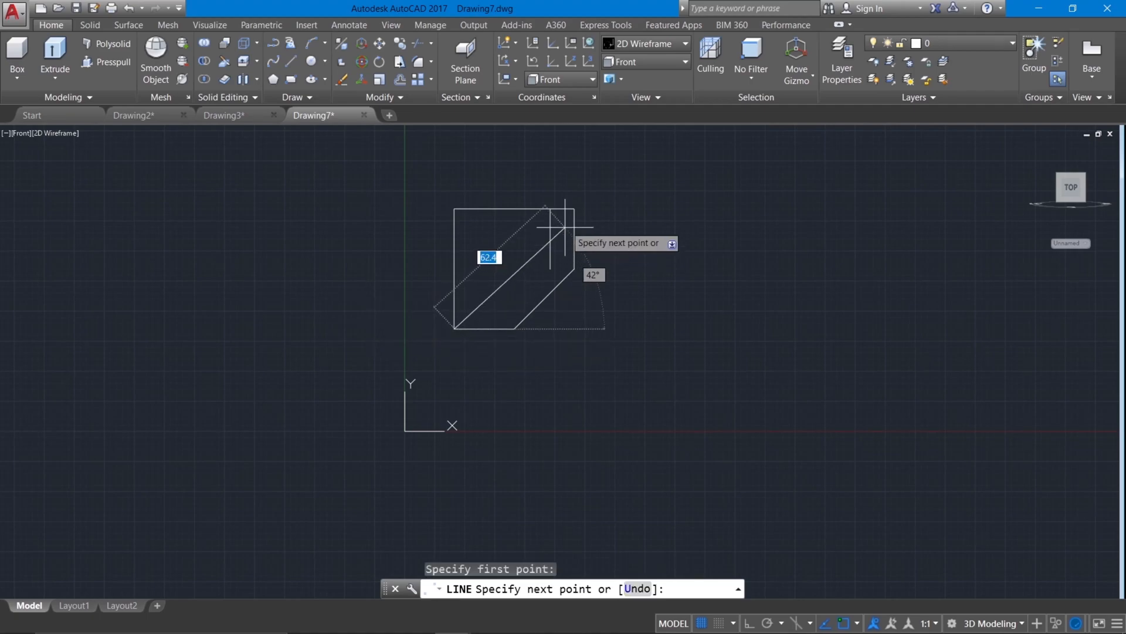
{"action": "left_click", "coordinate": [574, 209]}
{"action": "right_click", "coordinate": [579, 212]}
{"action": "left_click", "coordinate": [596, 217]}
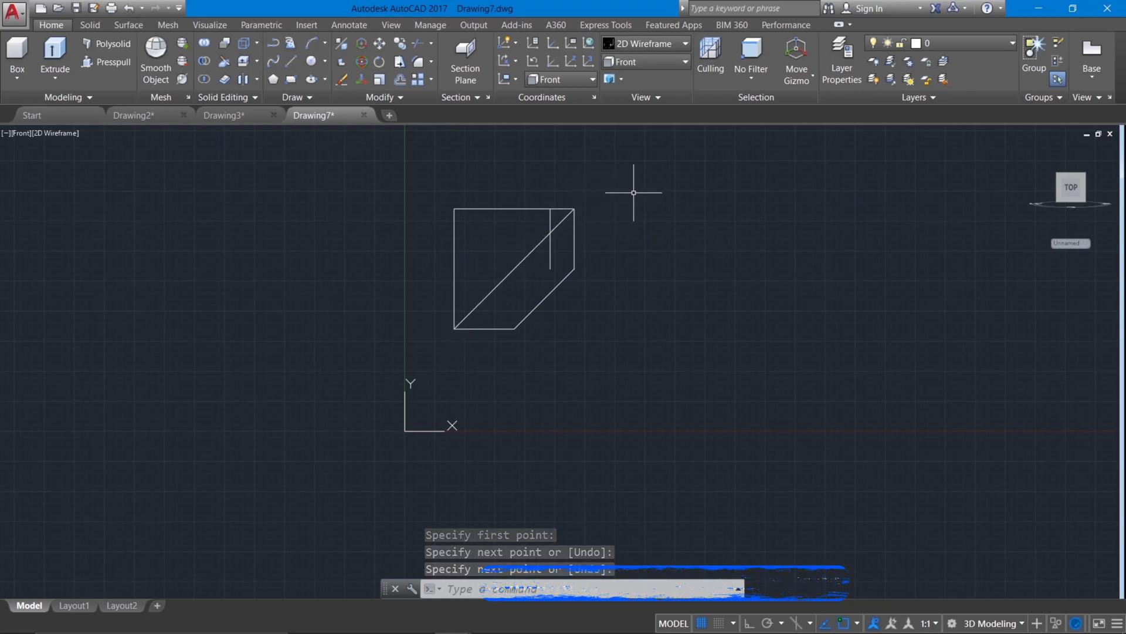
Step: Trim the offset vertical line below the diagonal and the diagonal's end beyond the offset line
{"action": "type", "text": "tr"}
{"action": "key", "text": "Return"}
{"action": "key", "text": "Return"}
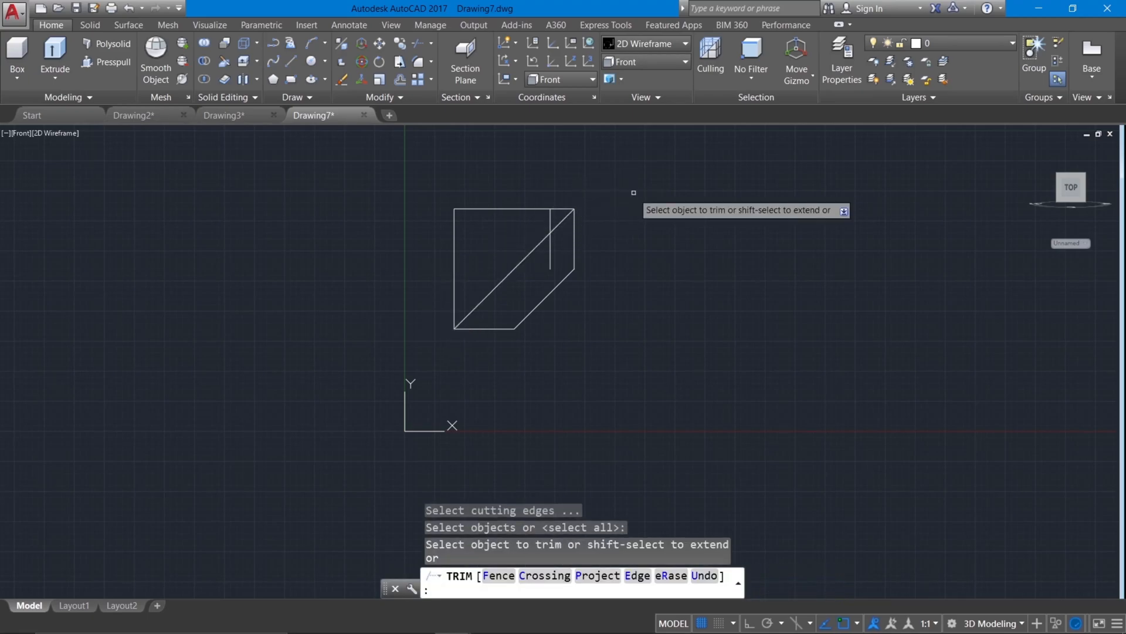
{"action": "left_click", "coordinate": [550, 243]}
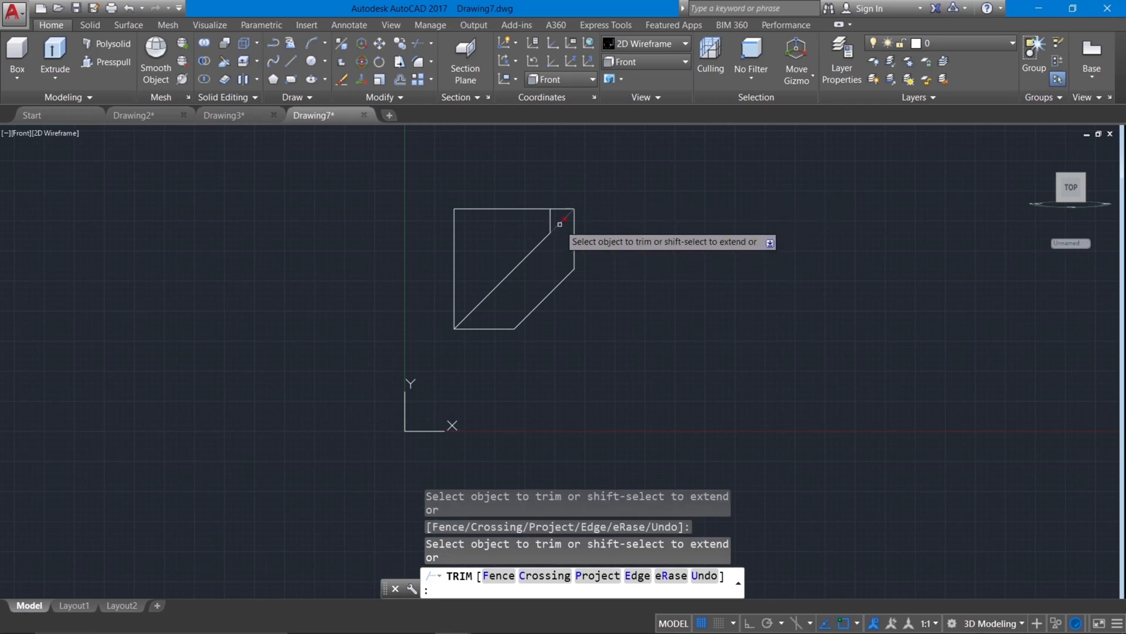
{"action": "right_click", "coordinate": [559, 224]}
{"action": "left_click", "coordinate": [576, 232]}
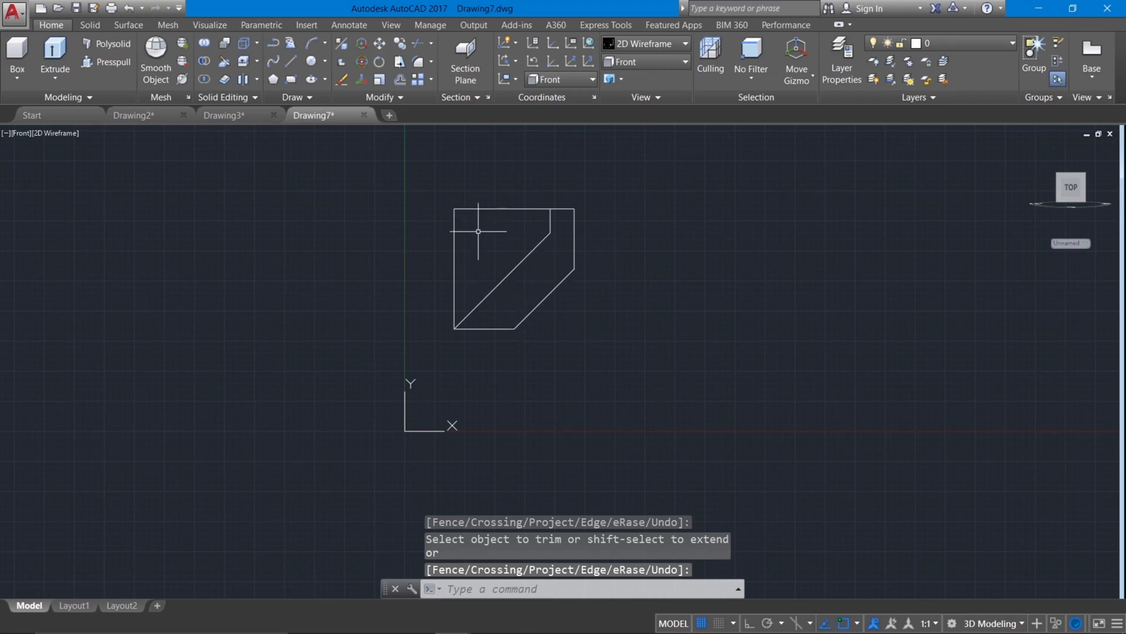
Step: Draw a circle of radius 25 centred on the profile's upper-left corner
{"action": "left_click", "coordinate": [326, 62]}
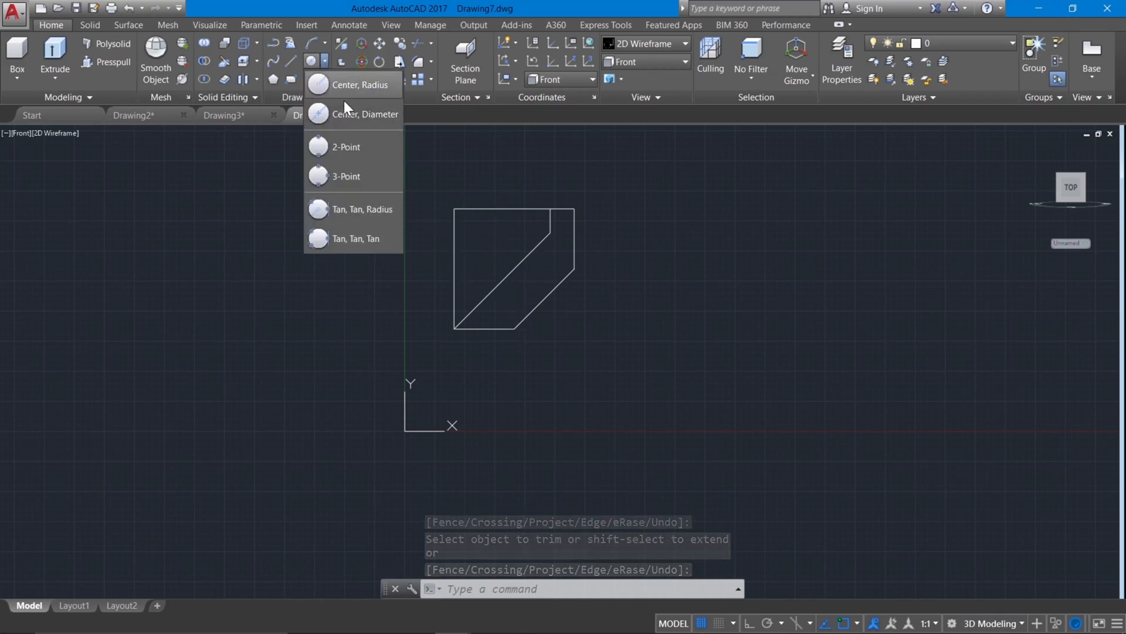
{"action": "left_click", "coordinate": [353, 91]}
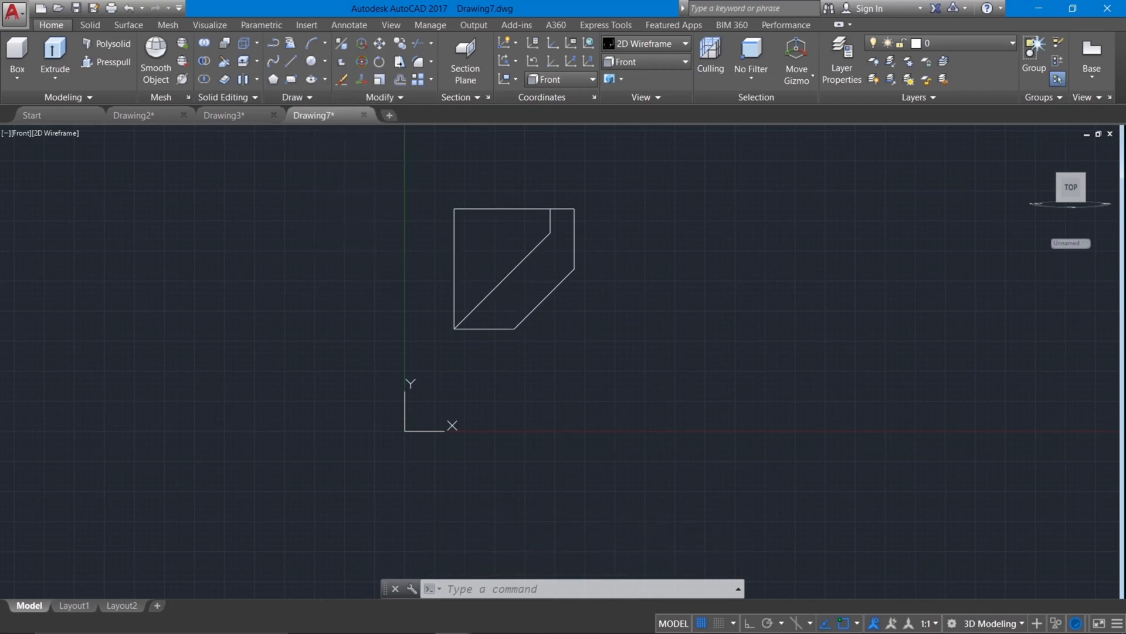
{"action": "left_click", "coordinate": [454, 209]}
{"action": "type", "text": "2"}
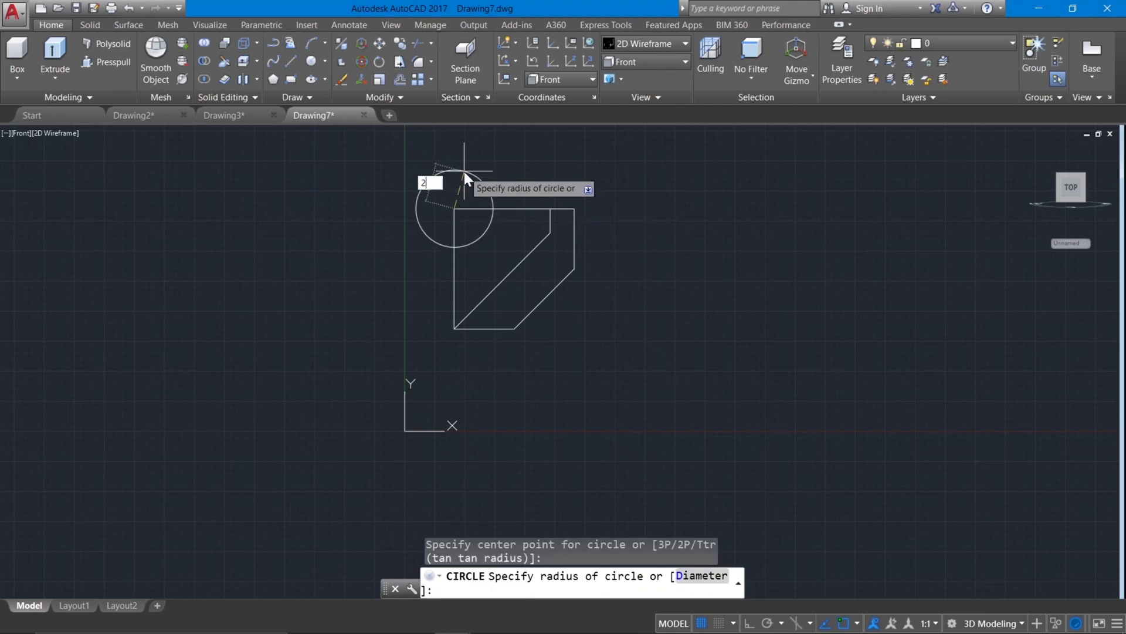
{"action": "type", "text": "5"}
{"action": "key", "text": "Return"}
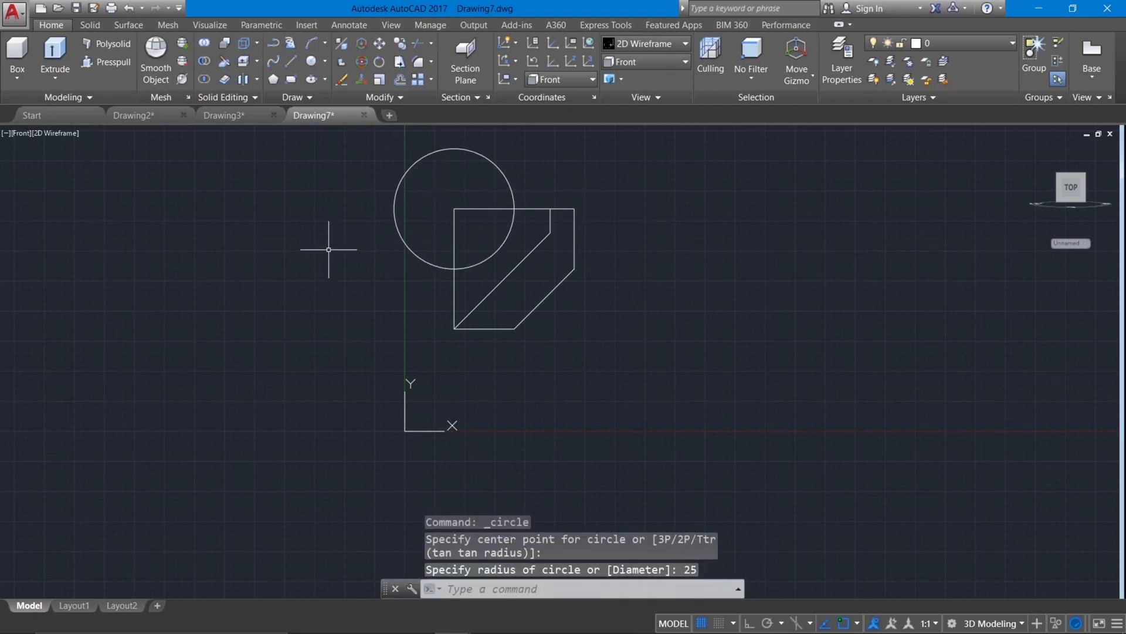
Step: Trim the circle outside the profile and the corner edges inside it, leaving a concave arc at the upper-left corner
{"action": "type", "text": "tr"}
{"action": "key", "text": "Return"}
{"action": "key", "text": "Return"}
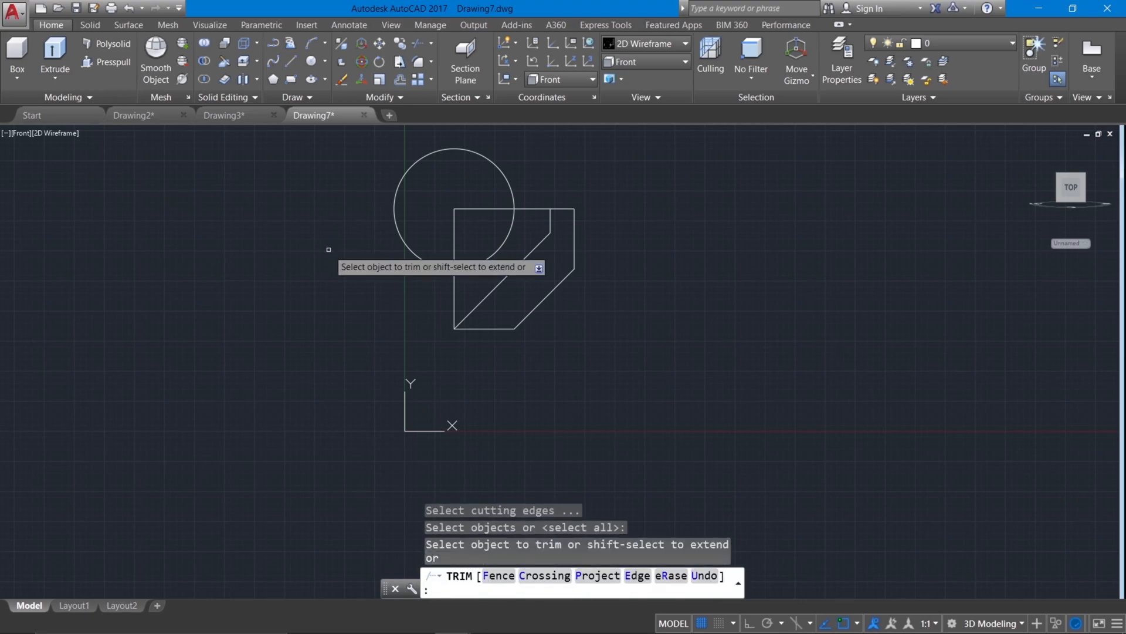
{"action": "left_click", "coordinate": [489, 139]}
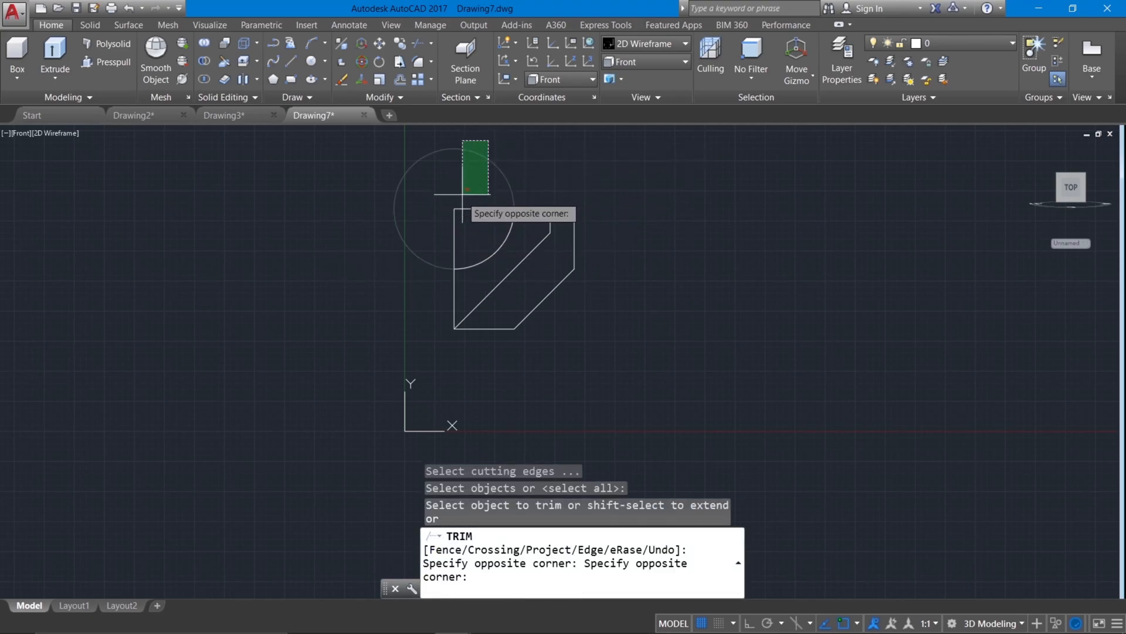
{"action": "left_click", "coordinate": [414, 239]}
{"action": "right_click", "coordinate": [335, 227]}
{"action": "left_click", "coordinate": [352, 234]}
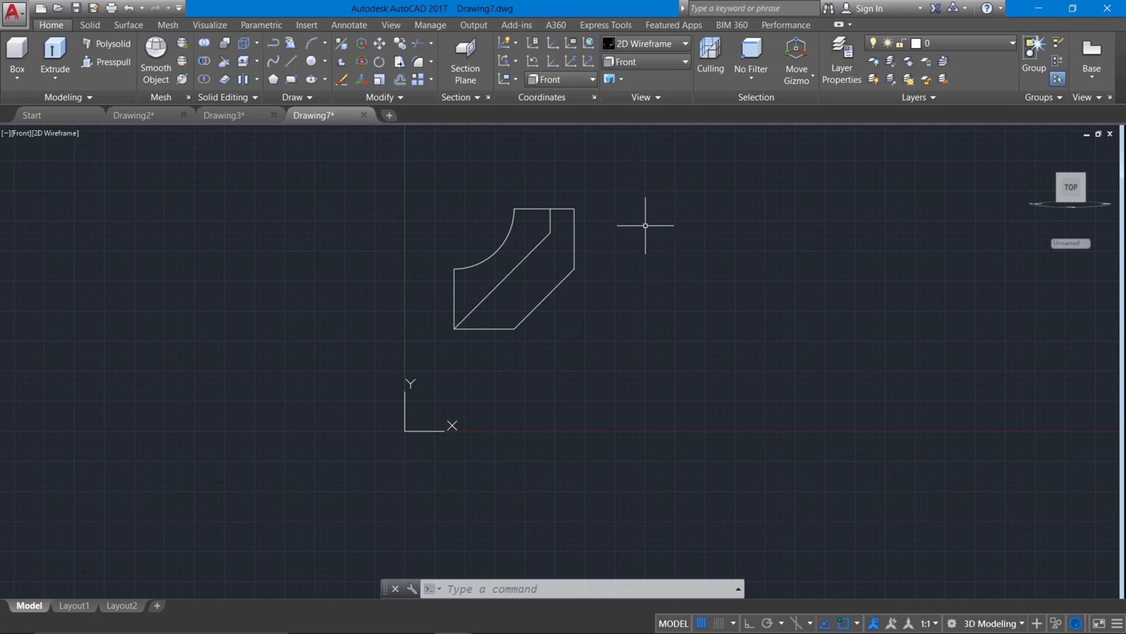
Step: Join the diagonal, bottom edge, sloped edge, right edge and short inner vertical into one polyline
{"action": "type", "text": "join"}
{"action": "key", "text": "Return"}
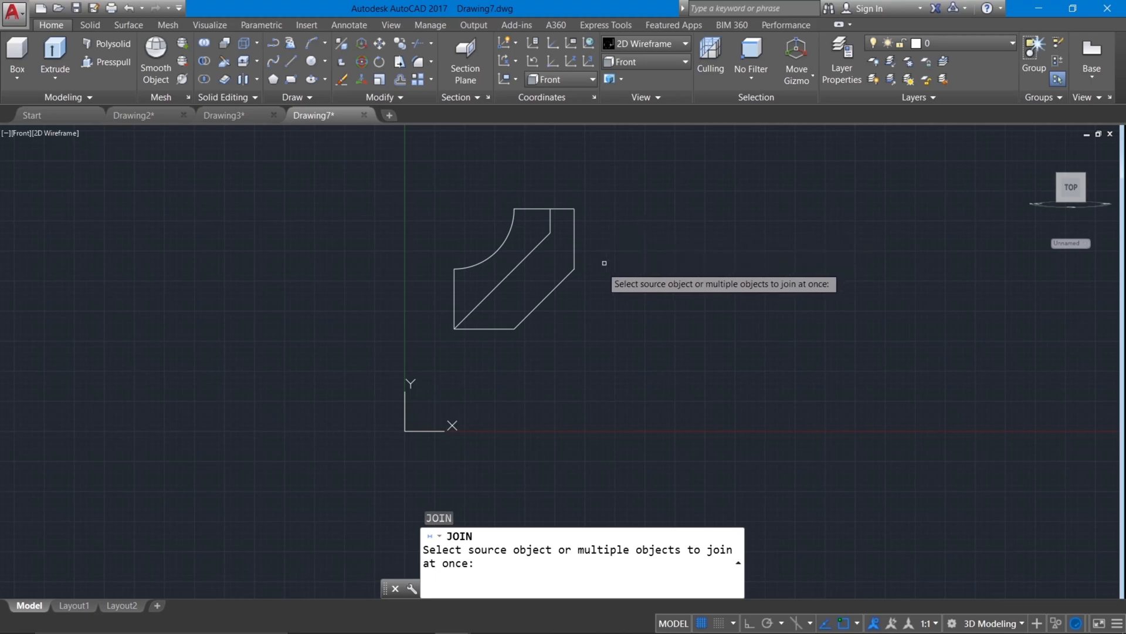
{"action": "left_click", "coordinate": [521, 266]}
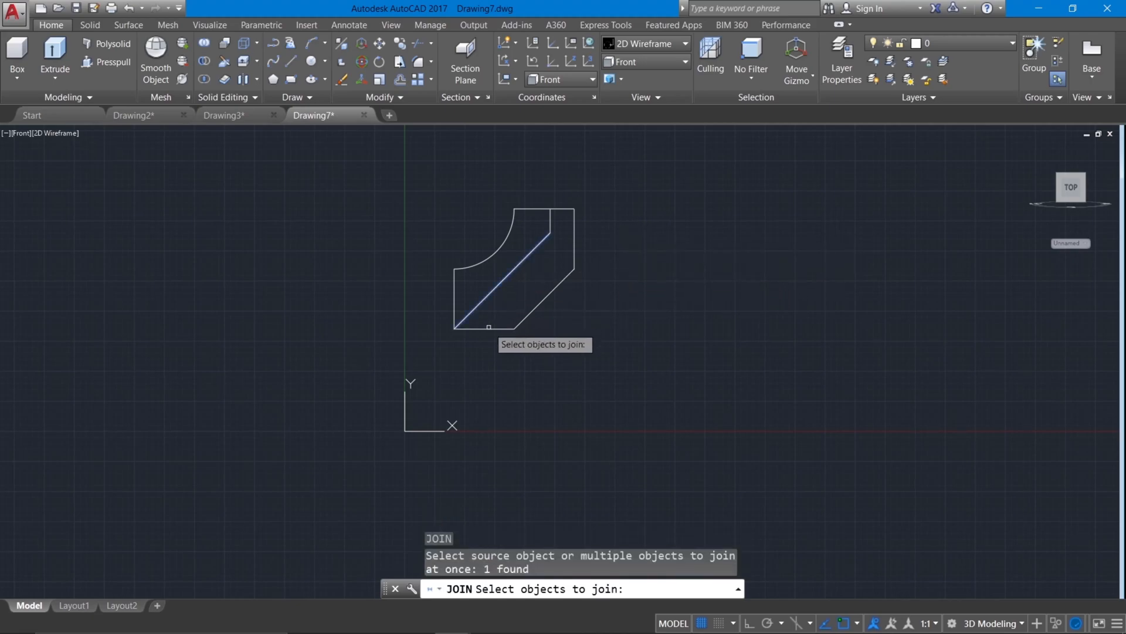
{"action": "left_click", "coordinate": [489, 329]}
{"action": "left_click", "coordinate": [538, 308]}
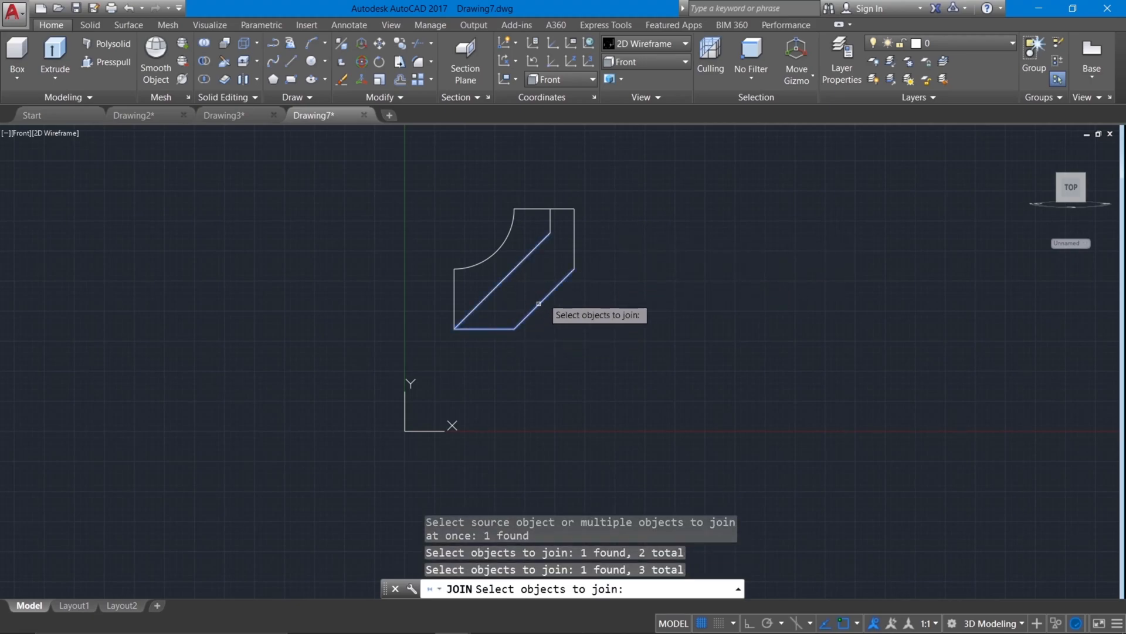
{"action": "left_click", "coordinate": [574, 251]}
{"action": "left_click", "coordinate": [551, 217]}
{"action": "key", "text": "Return"}
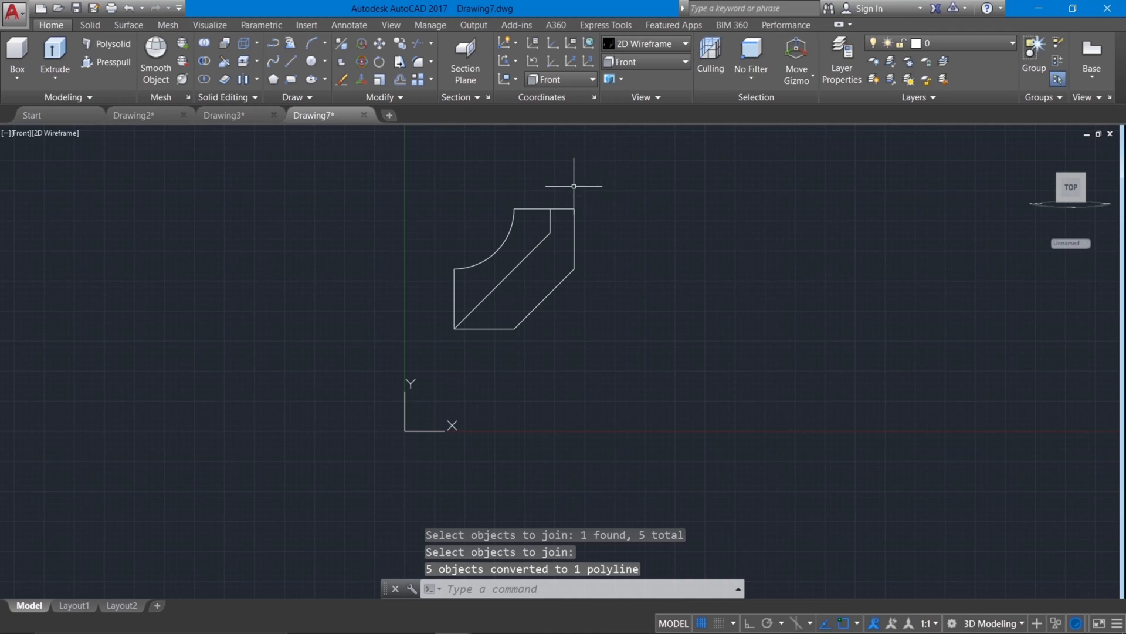
Step: Delete the long top edge and draw a short line between the upper ends of the inner vertical and the right edge
{"action": "left_click", "coordinate": [535, 208]}
{"action": "key", "text": "Delete"}
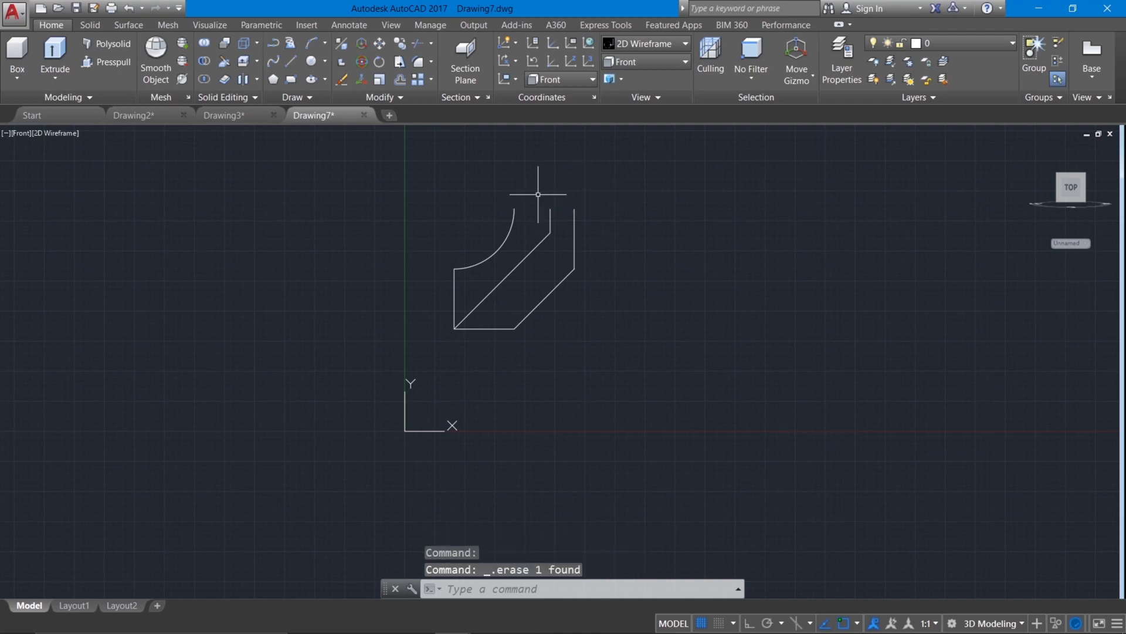
{"action": "left_click", "coordinate": [285, 61]}
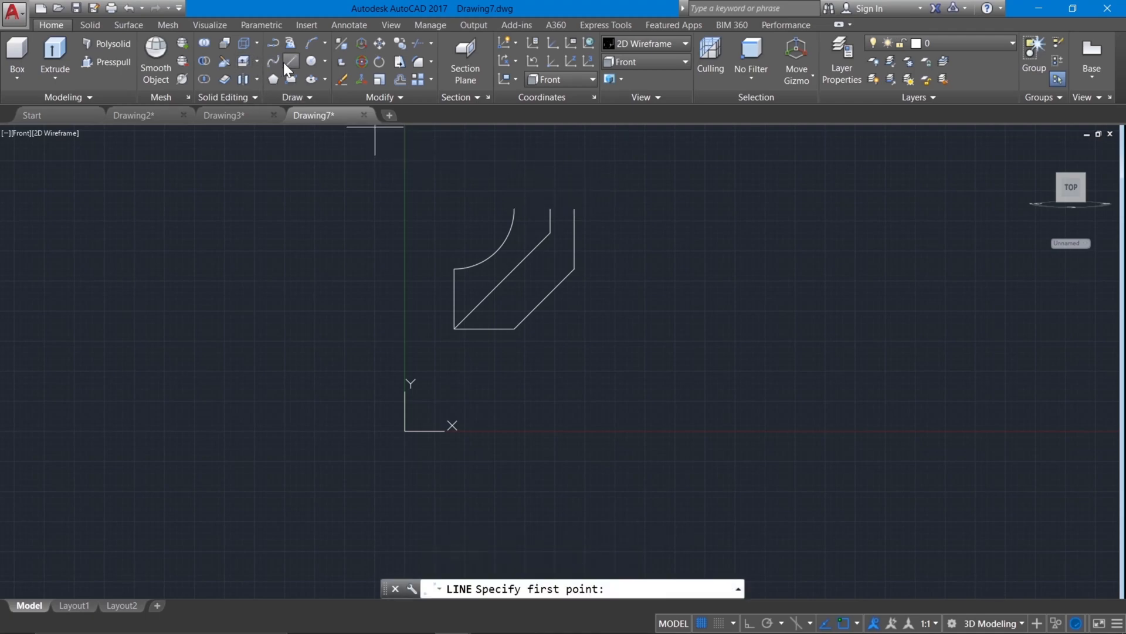
{"action": "left_click", "coordinate": [557, 211]}
{"action": "left_click", "coordinate": [575, 208]}
{"action": "right_click", "coordinate": [575, 209]}
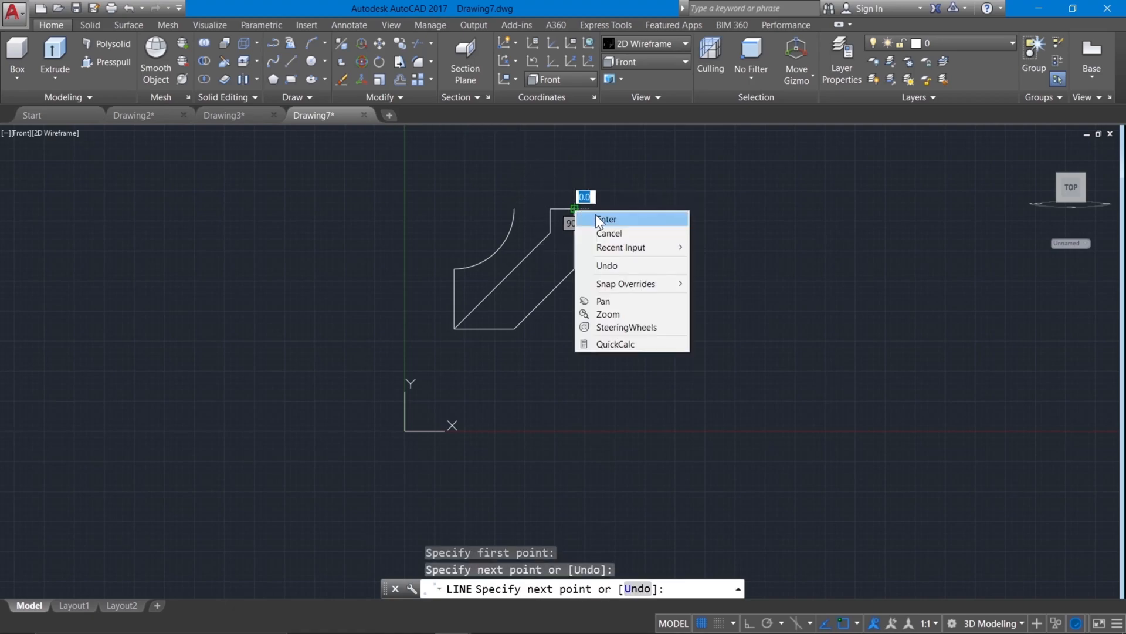
{"action": "left_click", "coordinate": [593, 219]}
Step: Join the short top line to the polyline to close the sloped profile
{"action": "type", "text": "j"}
{"action": "key", "text": "Return"}
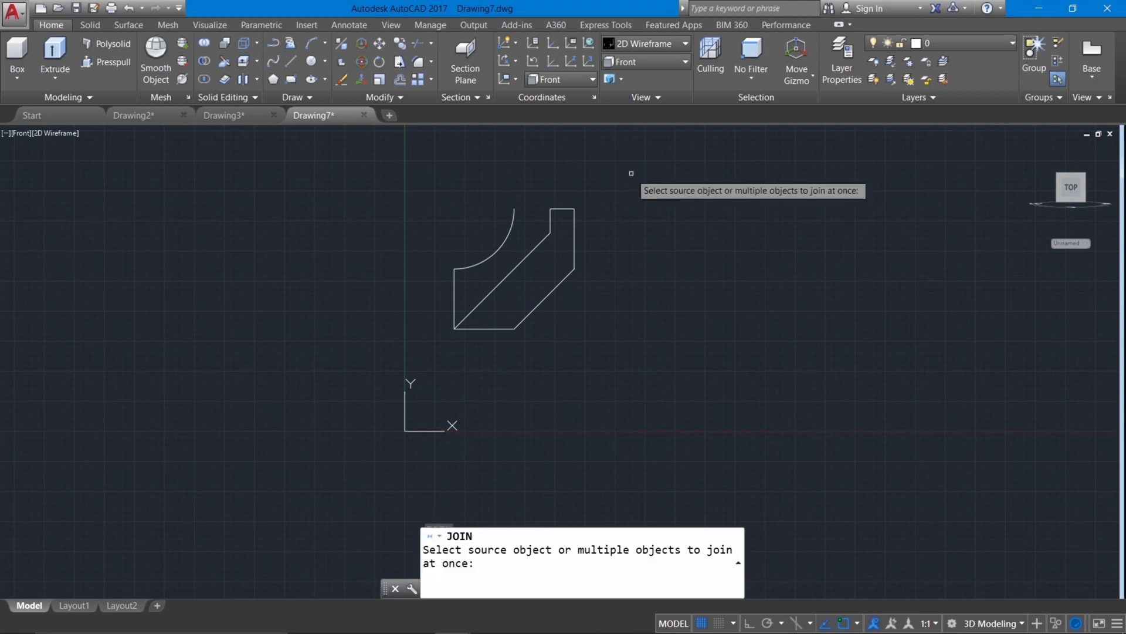
{"action": "left_click", "coordinate": [569, 213]}
{"action": "left_click", "coordinate": [562, 210]}
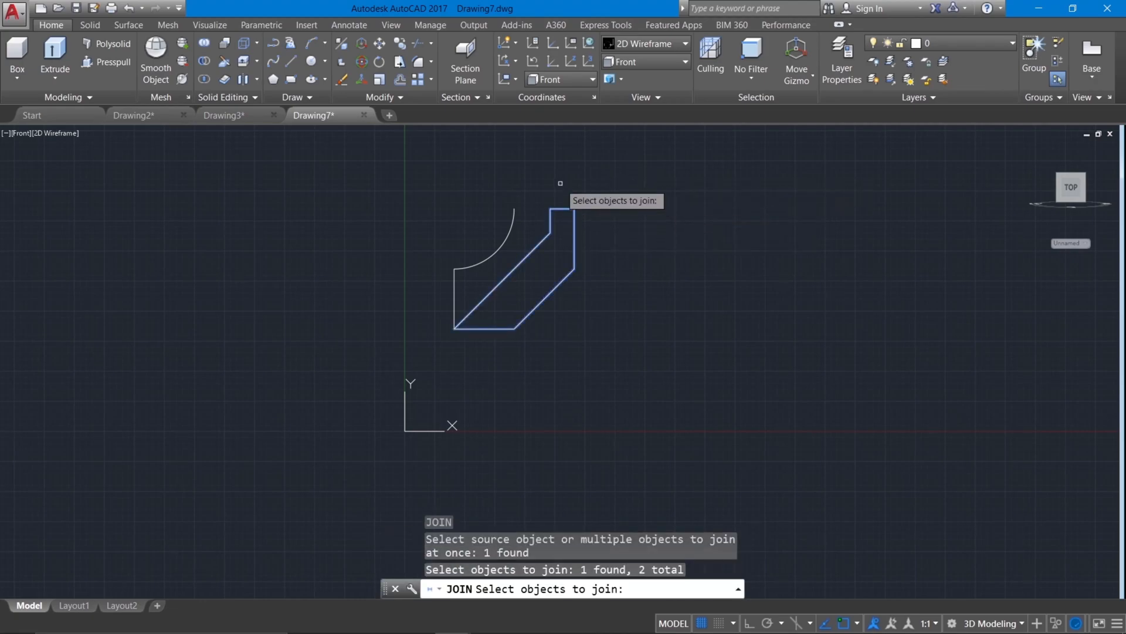
{"action": "key", "text": "Return"}
Step: Orbit to a 3D view and Presspull the closed sloped profile to a height of 50
{"action": "left_click_drag", "start_coordinate": [1031, 150], "coordinate": [820, 273]}
{"action": "middle_click_drag", "start_coordinate": [820, 273], "coordinate": [684, 285]}
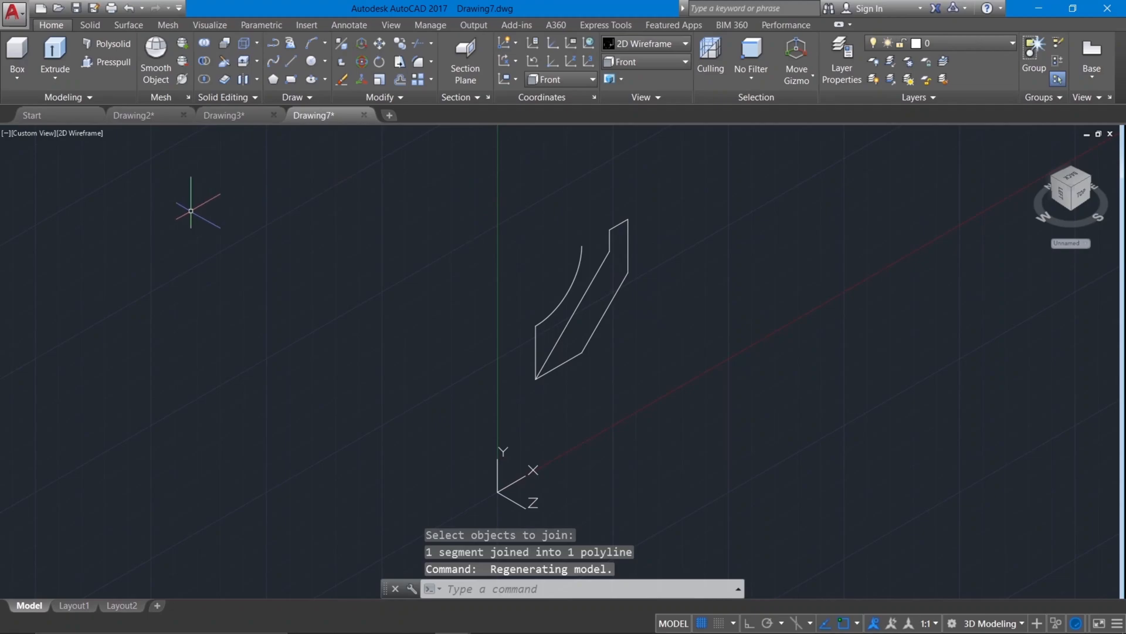
{"action": "left_click", "coordinate": [121, 67]}
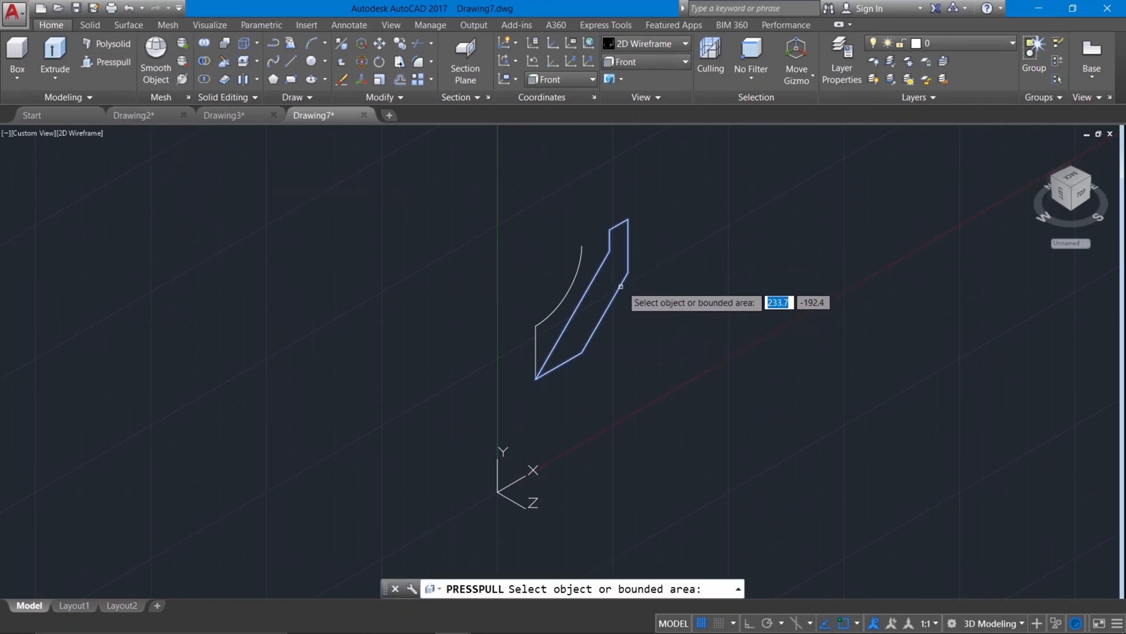
{"action": "left_click", "coordinate": [627, 261]}
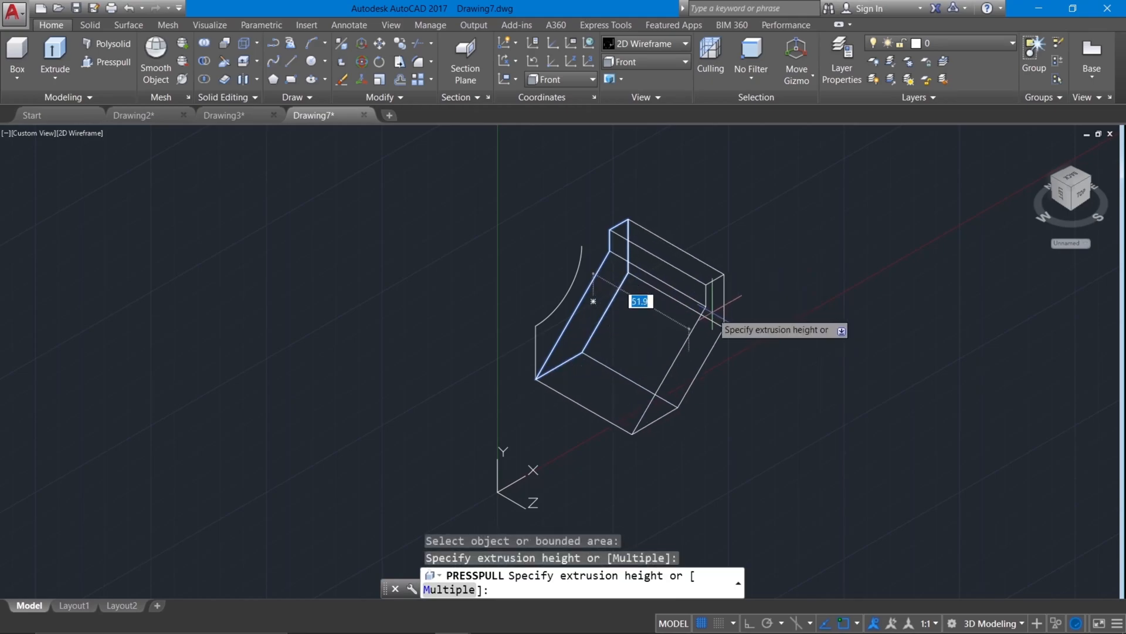
{"action": "type", "text": "50"}
{"action": "key", "text": "Return"}
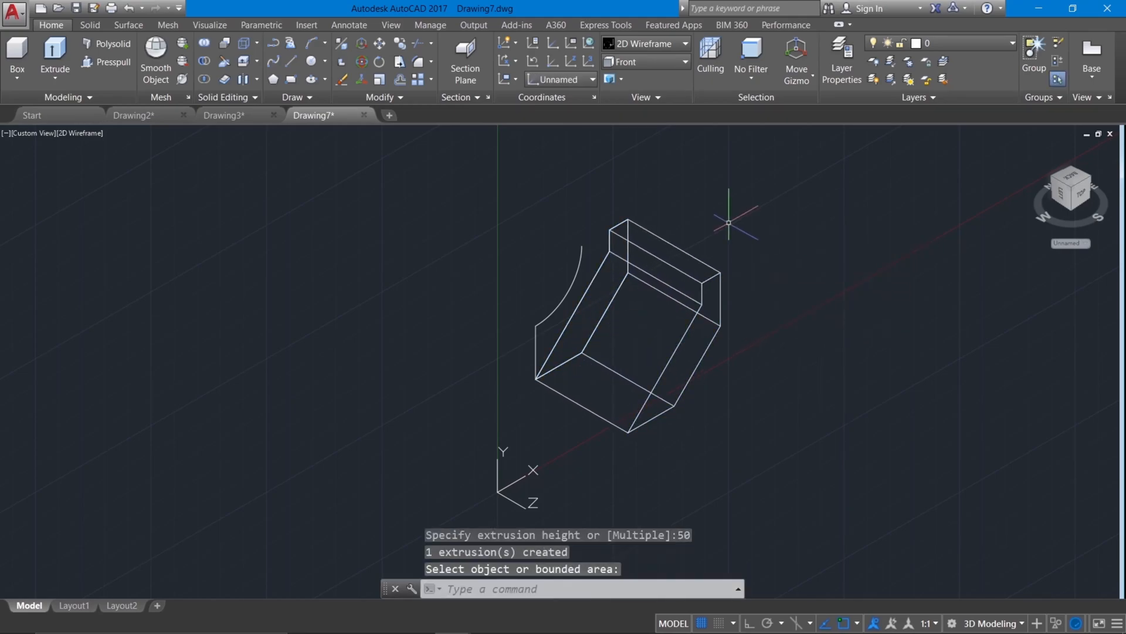
Step: Move the extruded solid along the X axis, clear of the original profile, with Ortho on
{"action": "type", "text": "m"}
{"action": "key", "text": "Return"}
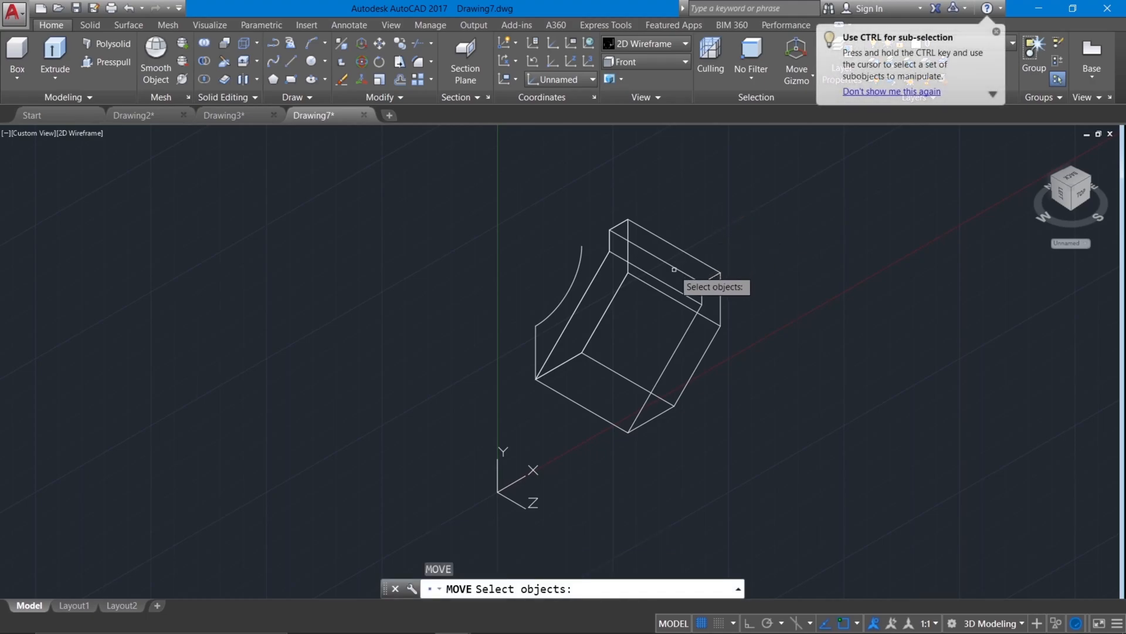
{"action": "left_click", "coordinate": [674, 269]}
{"action": "left_click", "coordinate": [670, 263]}
{"action": "left_click", "coordinate": [670, 264]}
{"action": "key", "text": "Return"}
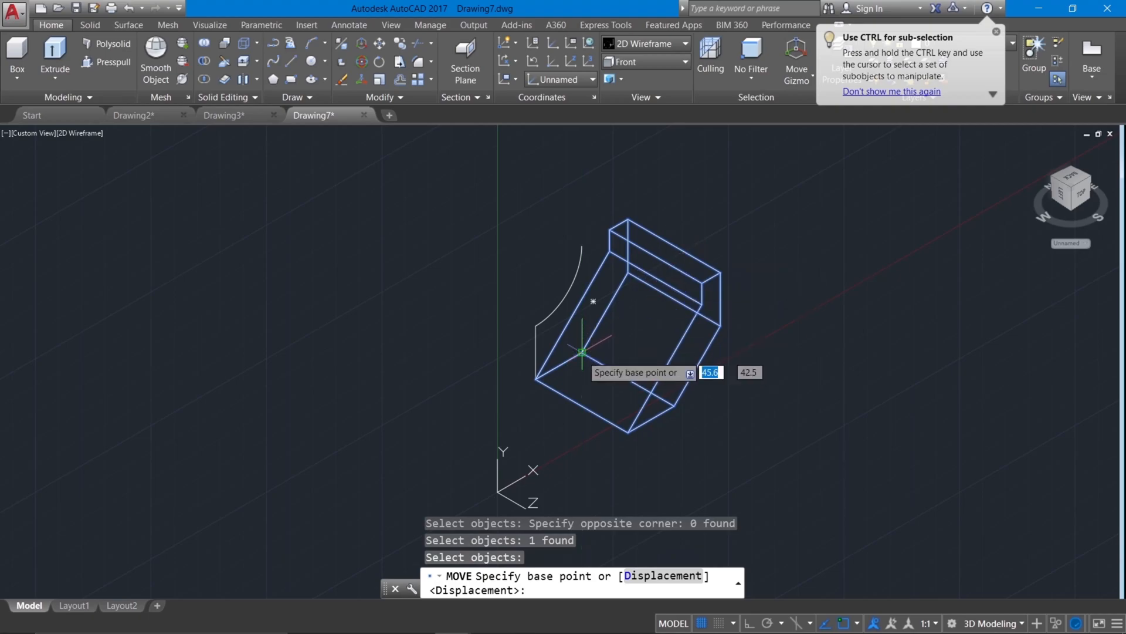
{"action": "left_click", "coordinate": [581, 352]}
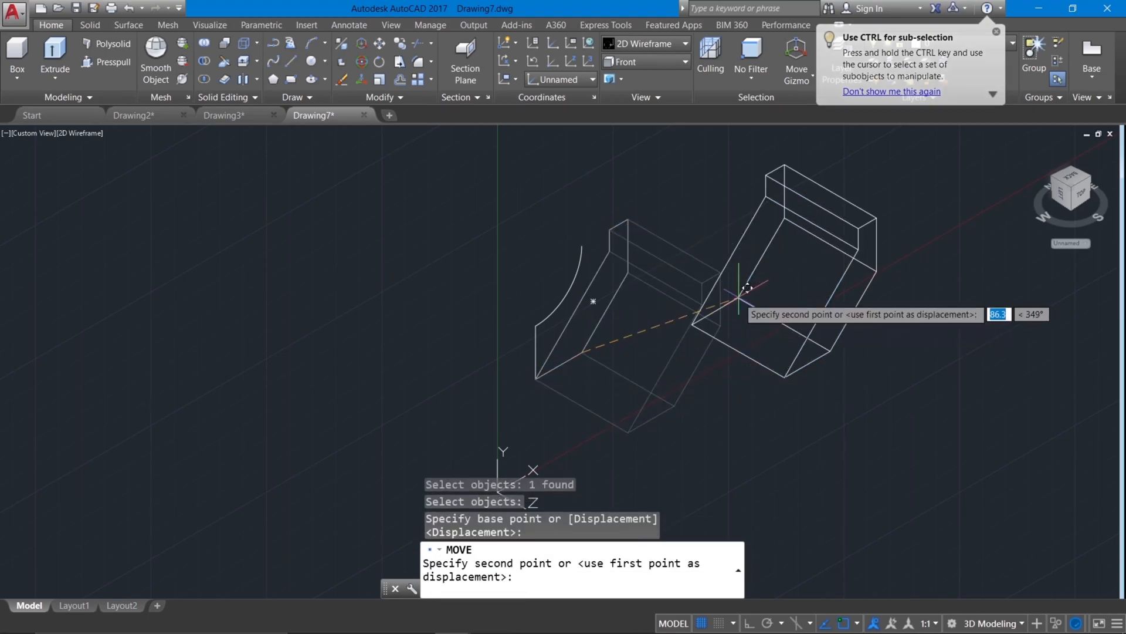
{"action": "left_click", "coordinate": [749, 623]}
{"action": "left_click", "coordinate": [742, 268]}
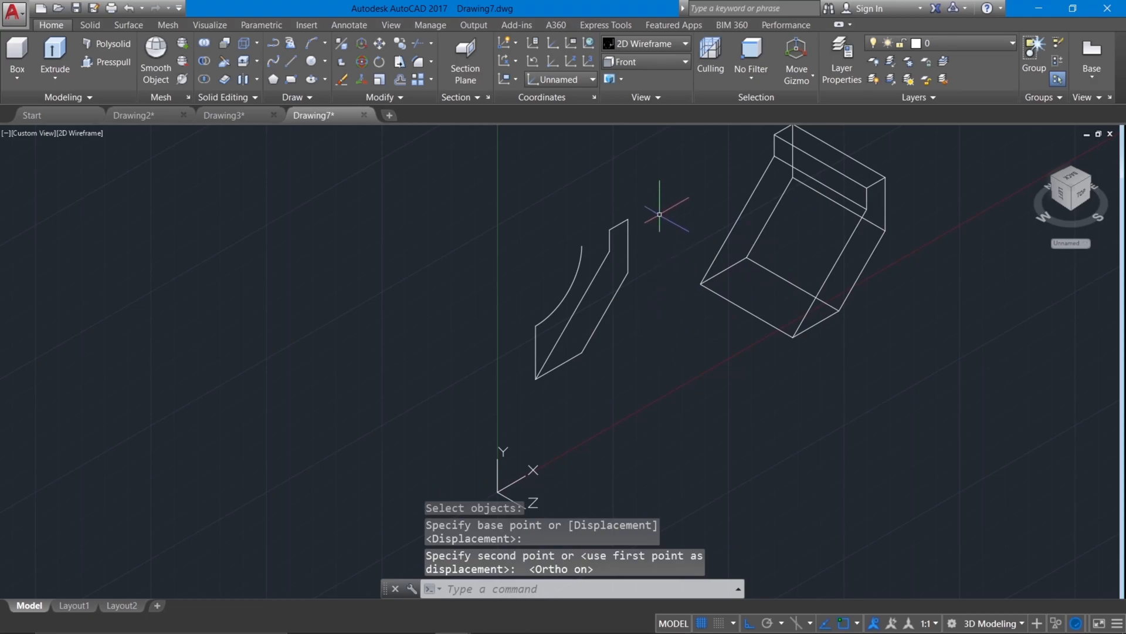
Step: Switch to the Front view and explode the original closed sloped polyline into separate lines
{"action": "left_click", "coordinate": [657, 62]}
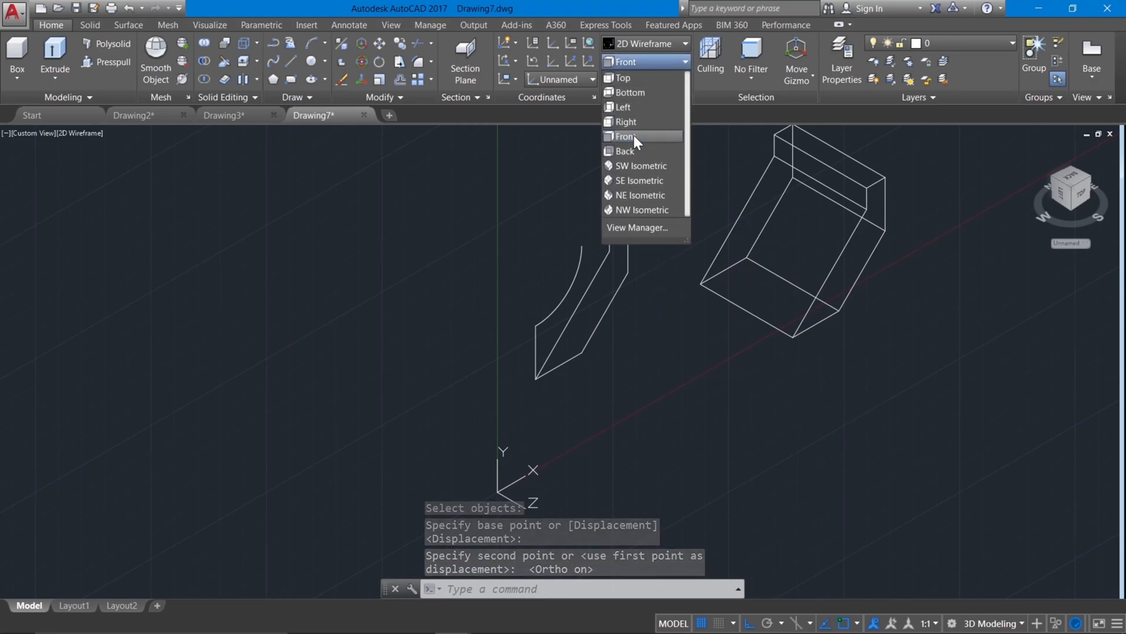
{"action": "left_click", "coordinate": [634, 137]}
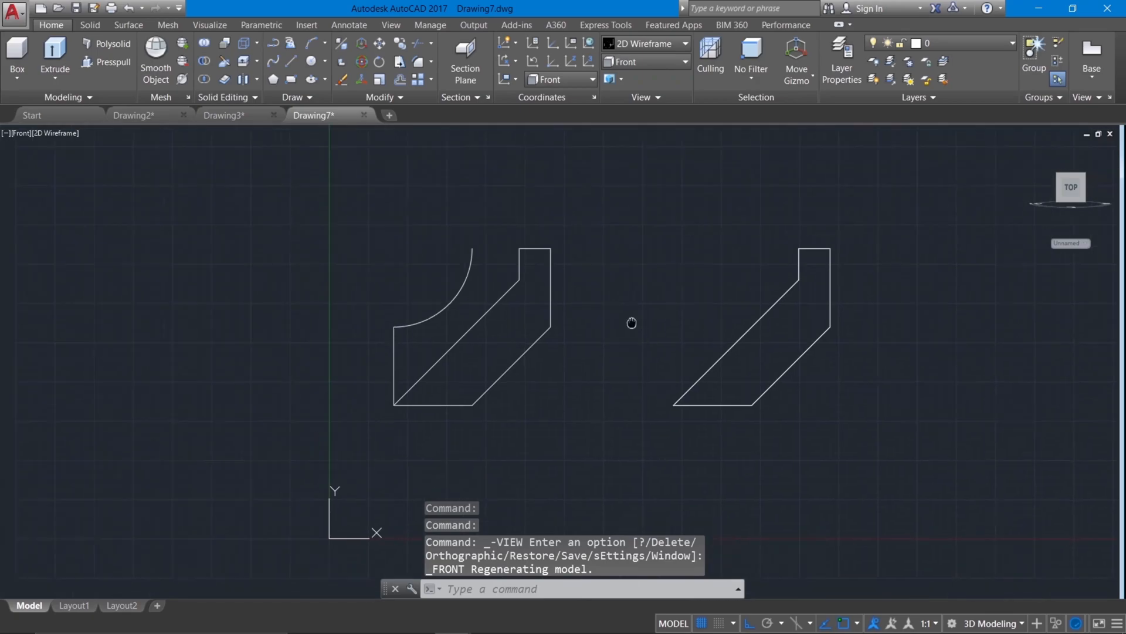
{"action": "middle_click_drag", "start_coordinate": [631, 322], "coordinate": [652, 295]}
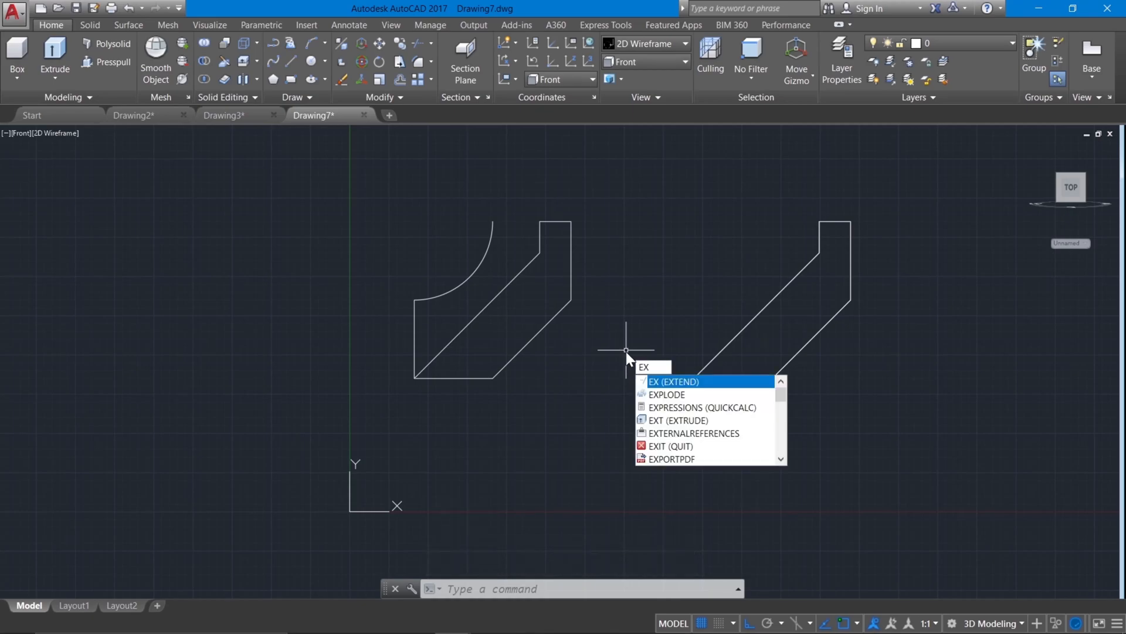
{"action": "left_click", "coordinate": [660, 393]}
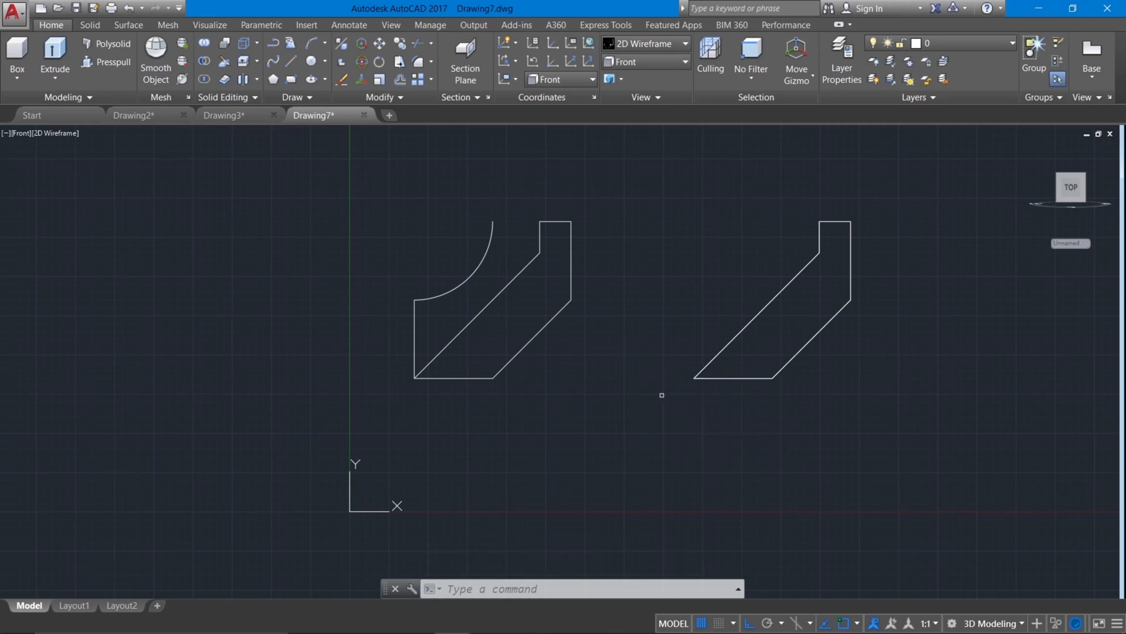
{"action": "left_click", "coordinate": [540, 331]}
{"action": "key", "text": "Return"}
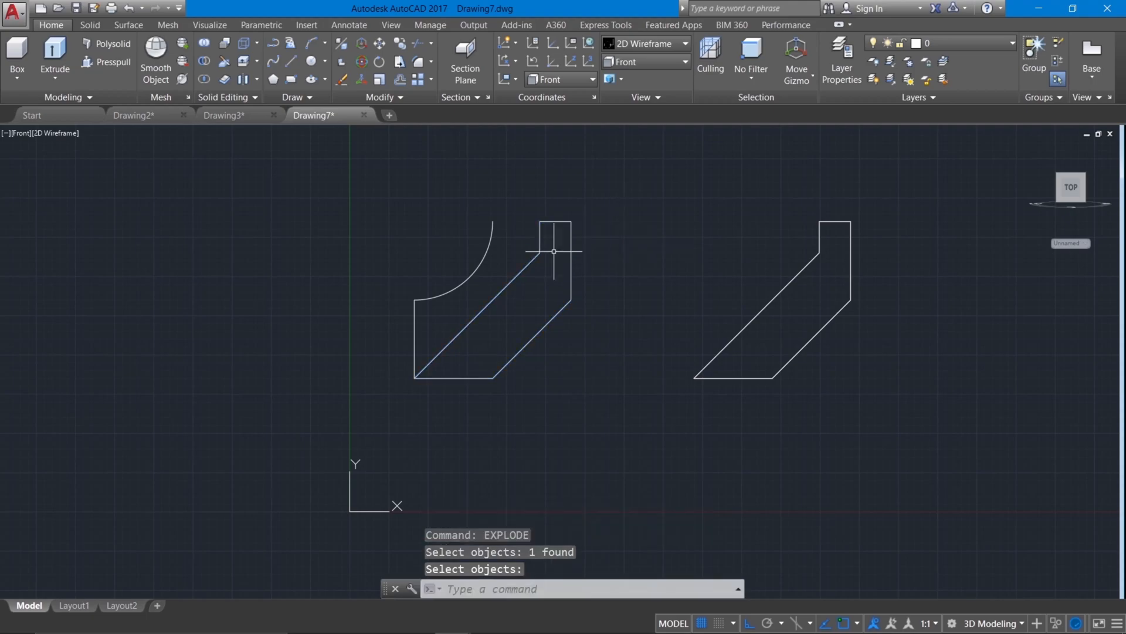
Step: Draw a line from the arc's upper end to the top of the short inner vertical
{"action": "right_click", "coordinate": [513, 176]}
{"action": "mouse_move", "coordinate": [562, 199]}
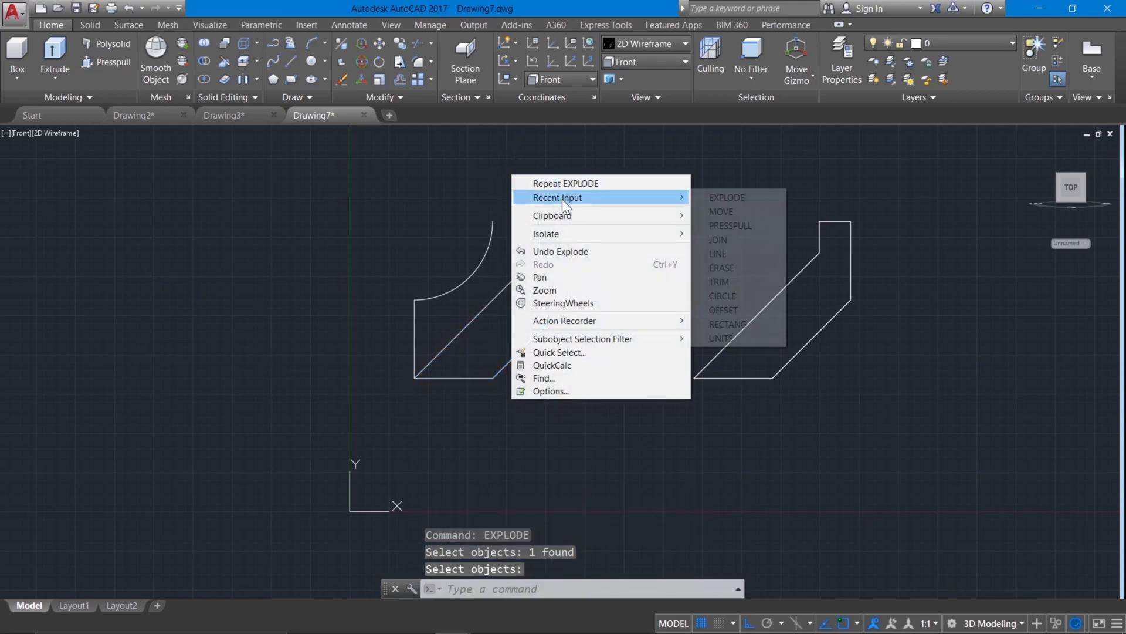
{"action": "left_click", "coordinate": [731, 252]}
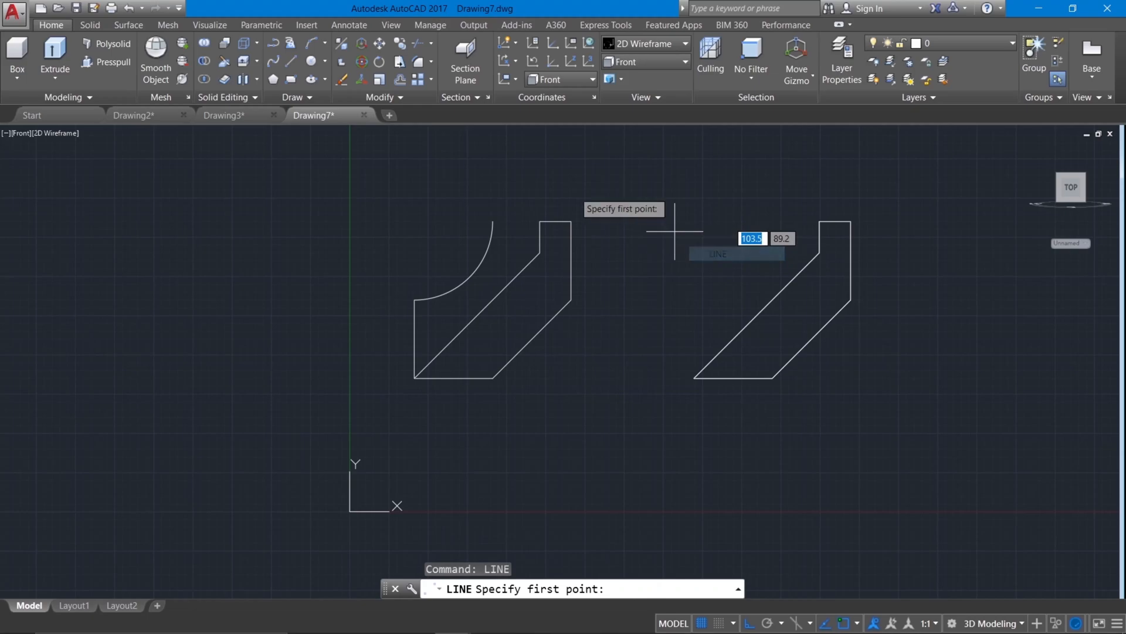
{"action": "left_click", "coordinate": [494, 221]}
{"action": "left_click", "coordinate": [540, 221]}
{"action": "right_click", "coordinate": [540, 221]}
{"action": "left_click", "coordinate": [577, 226]}
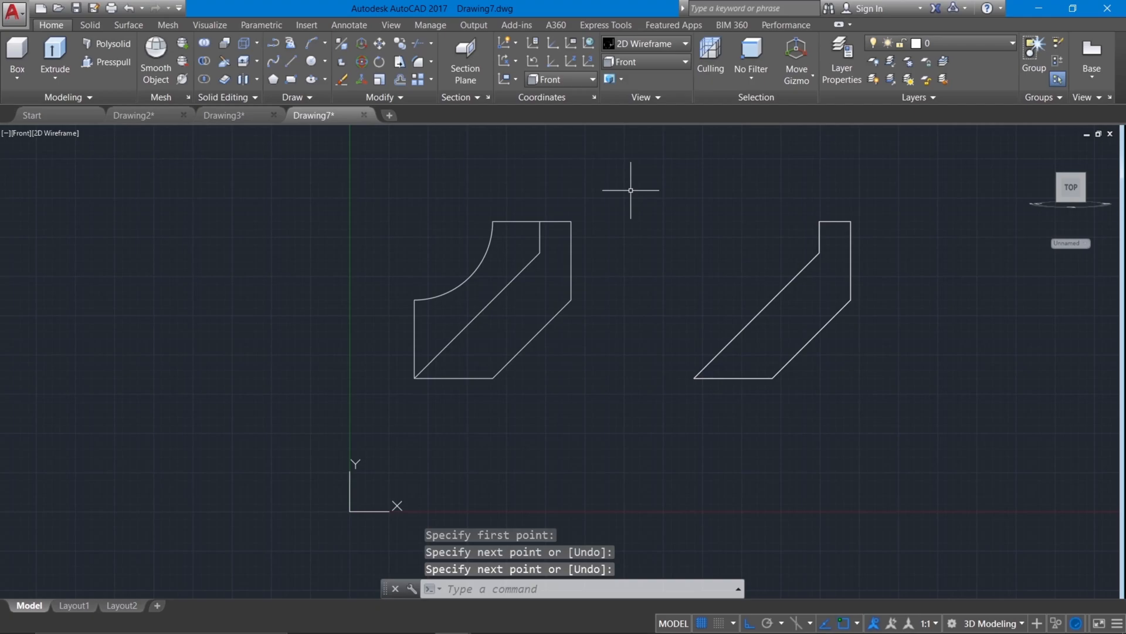
Step: Join the left vertical, concave arc, upper horizontal, short inner vertical and inner diagonal into one closed polyline
{"action": "type", "text": "j"}
{"action": "key", "text": "Return"}
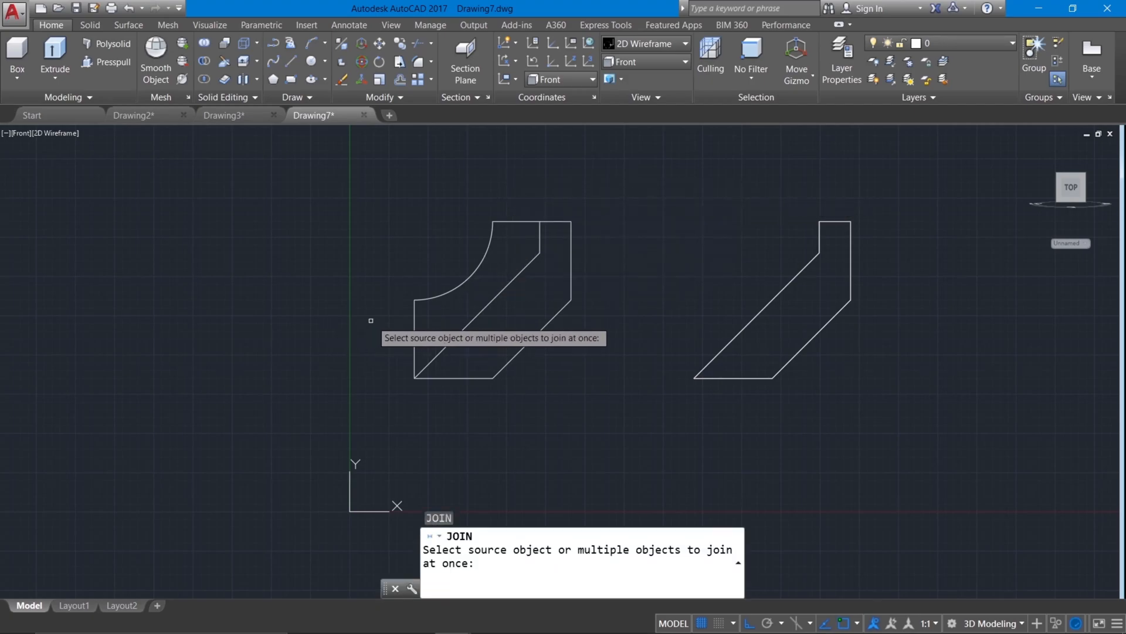
{"action": "left_click", "coordinate": [430, 311]}
{"action": "left_click", "coordinate": [399, 279]}
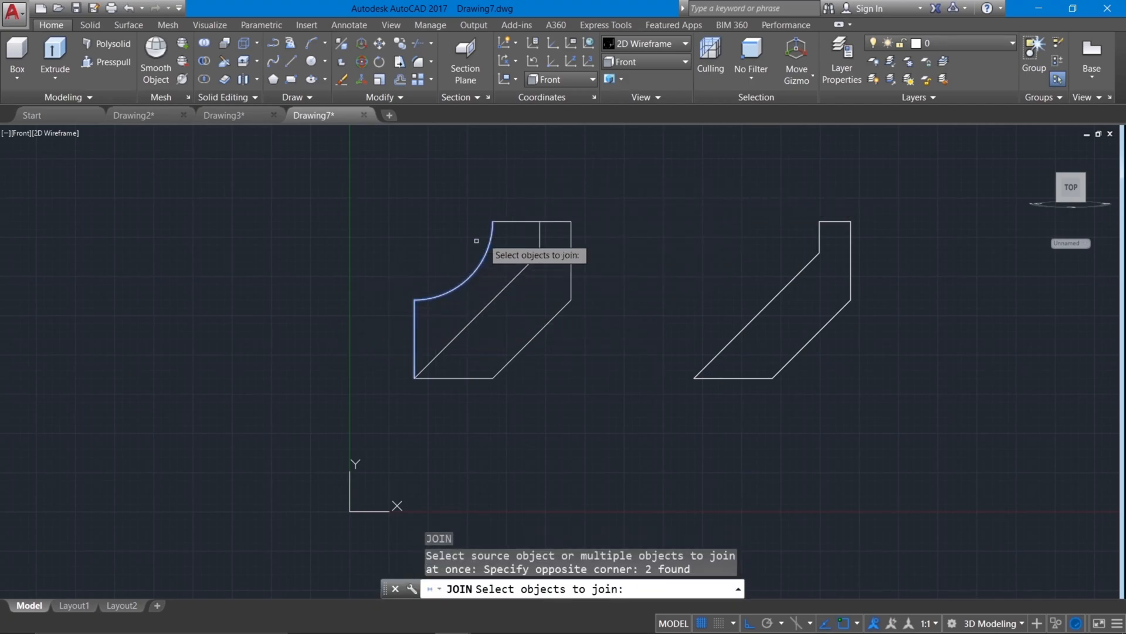
{"action": "left_click", "coordinate": [528, 222]}
{"action": "left_click", "coordinate": [538, 235]}
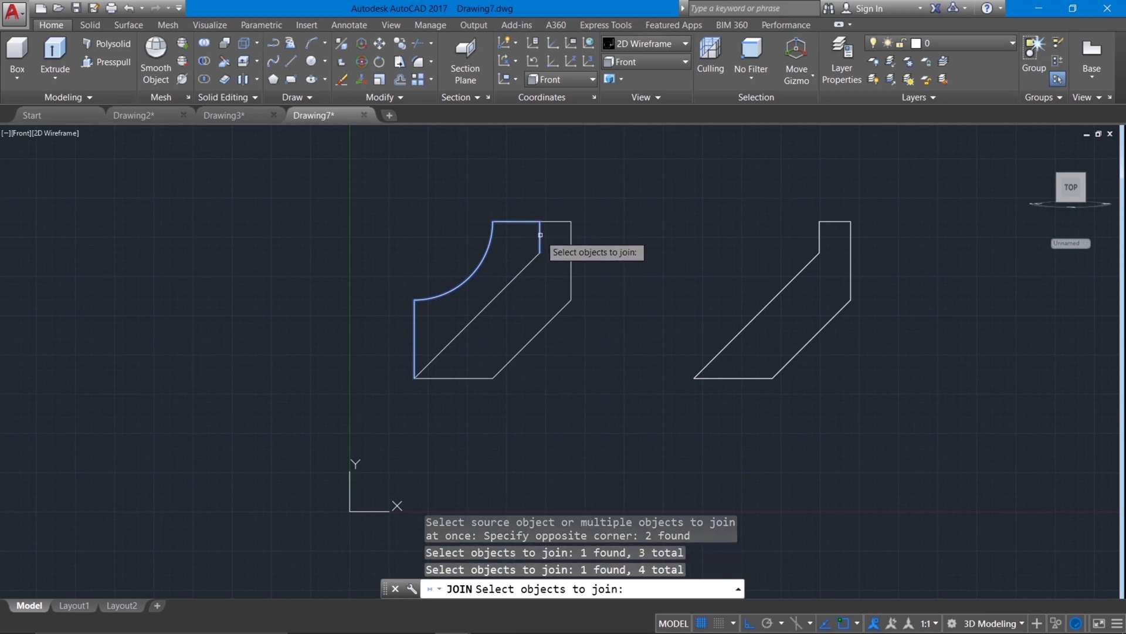
{"action": "left_click", "coordinate": [525, 264]}
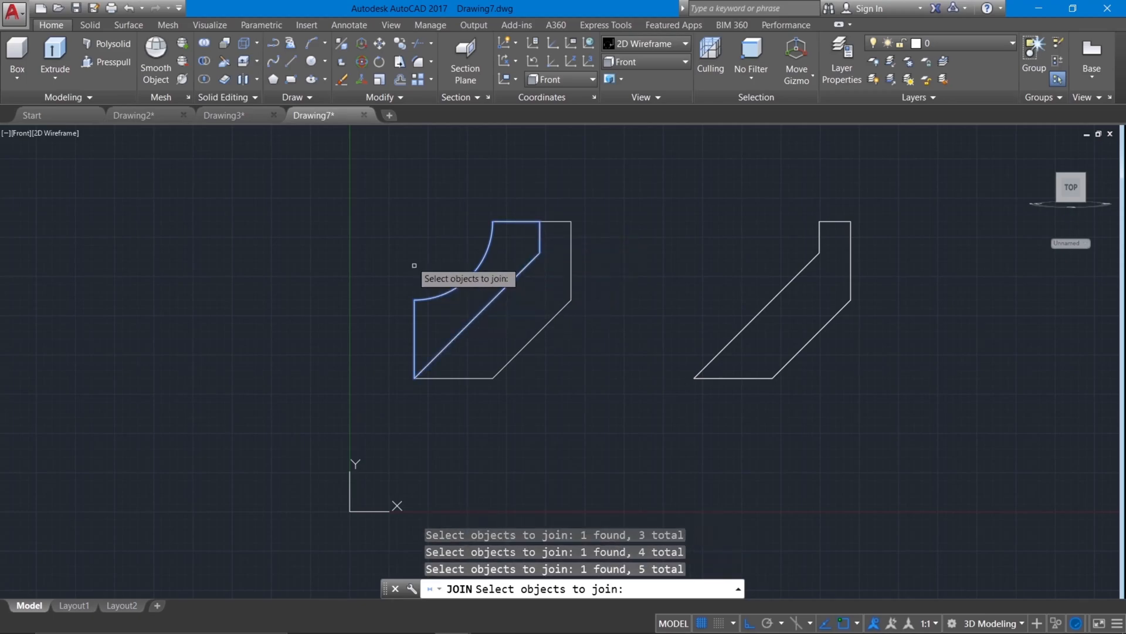
{"action": "key", "text": "Return"}
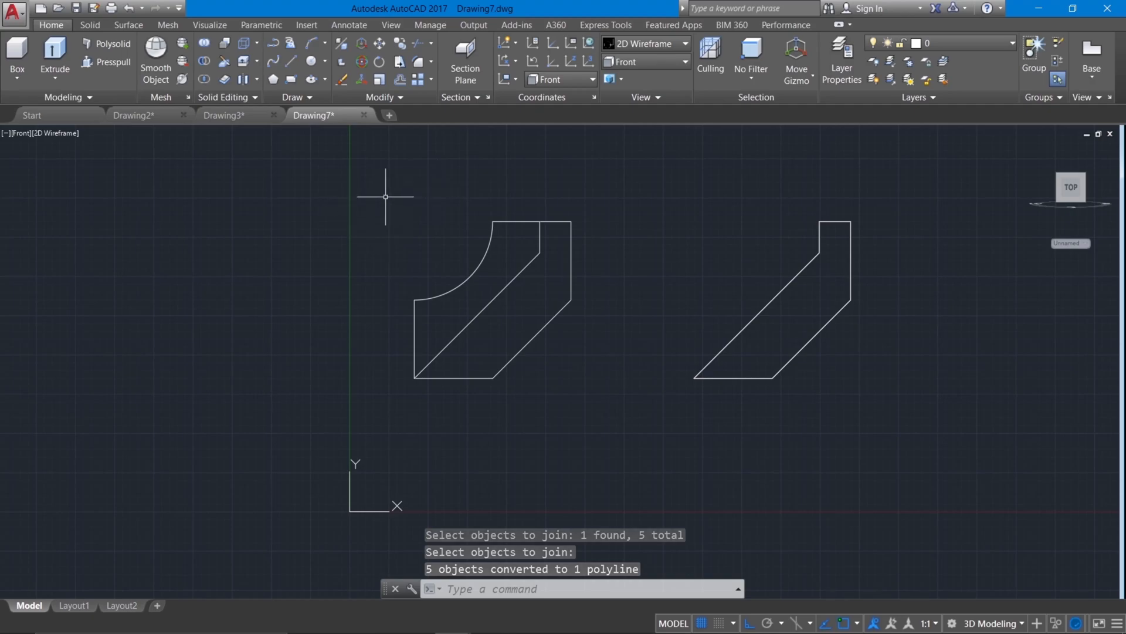
Step: In the home 3D view, Presspull the closed arc-sided profile to a height of 15 and apply the Shaded with edges visual style
{"action": "left_click", "coordinate": [1035, 150]}
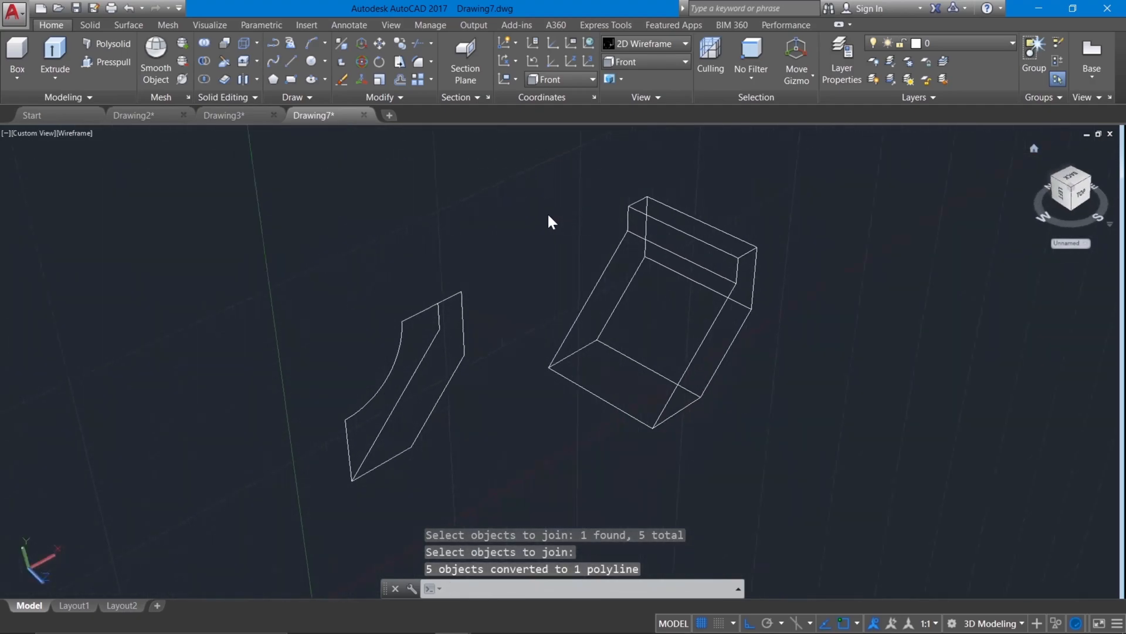
{"action": "left_click", "coordinate": [109, 61]}
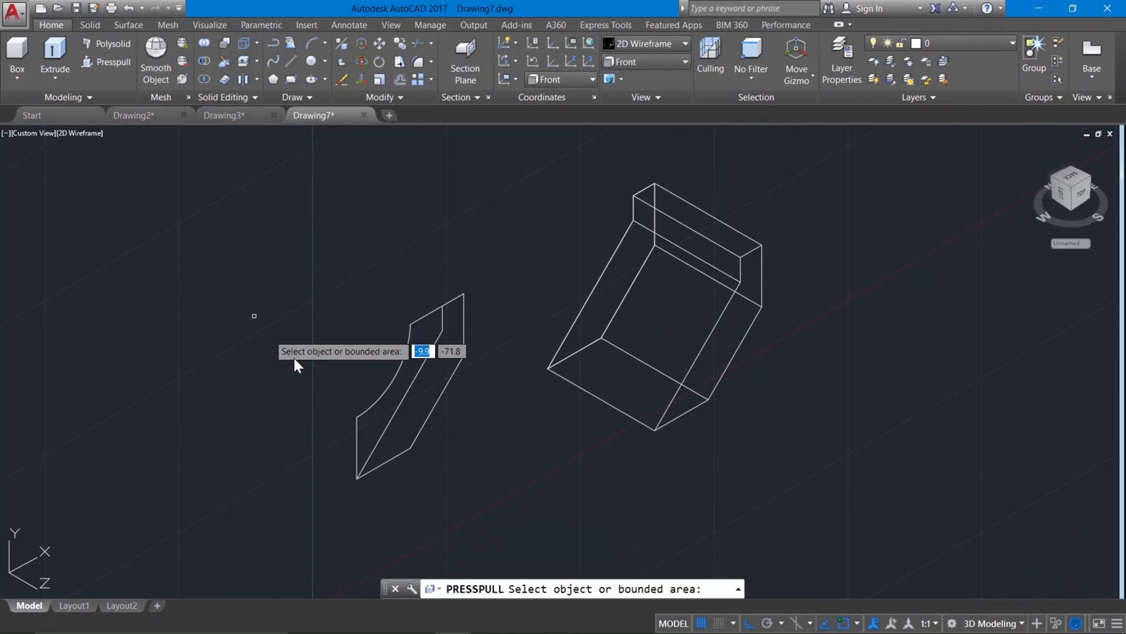
{"action": "left_click", "coordinate": [422, 329]}
{"action": "type", "text": "15"}
{"action": "key", "text": "Return"}
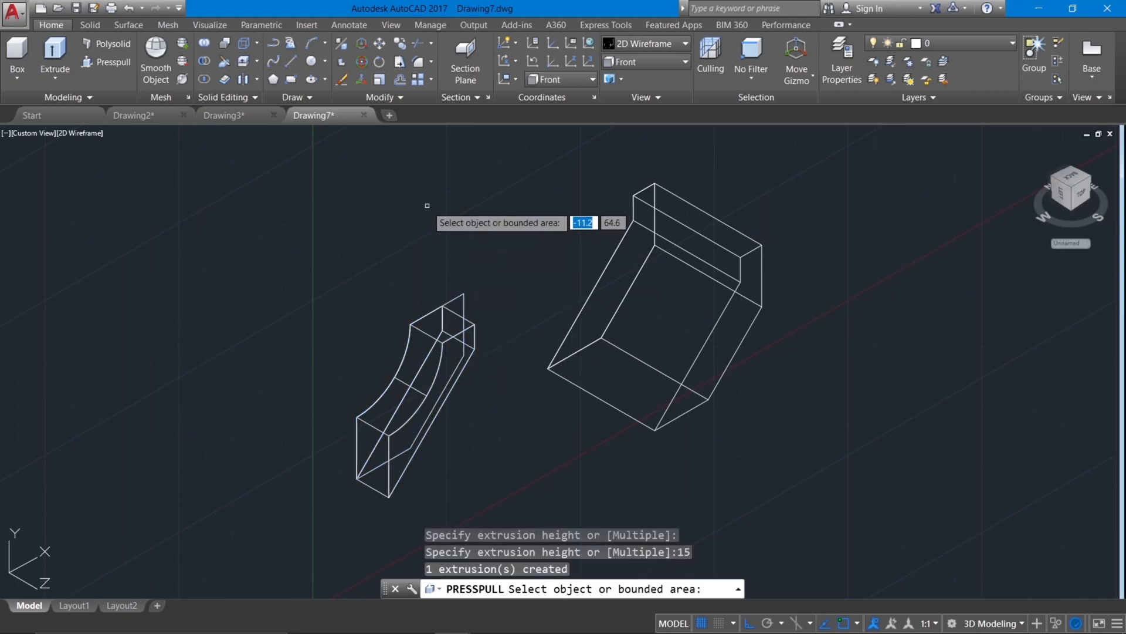
{"action": "key", "text": "Return"}
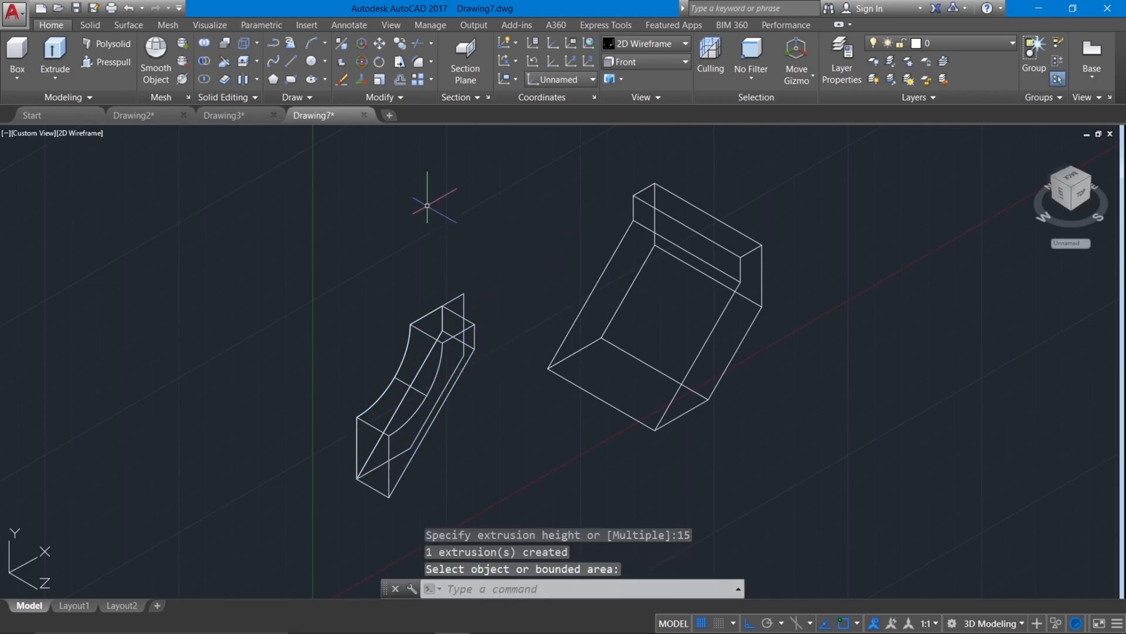
{"action": "left_click", "coordinate": [80, 133]}
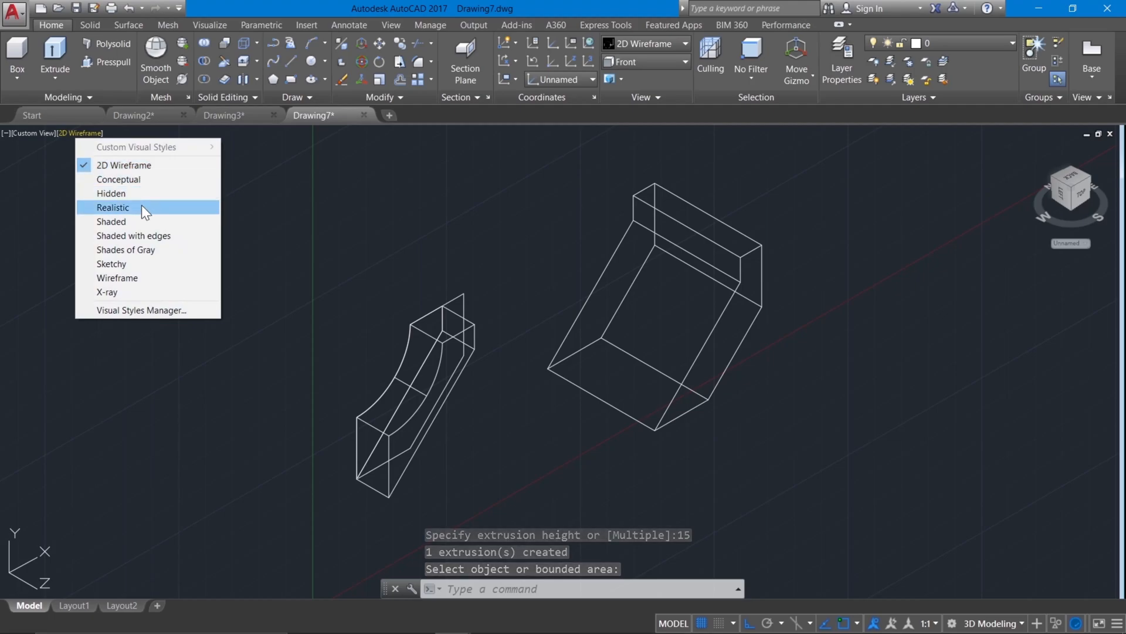
{"action": "left_click", "coordinate": [142, 237]}
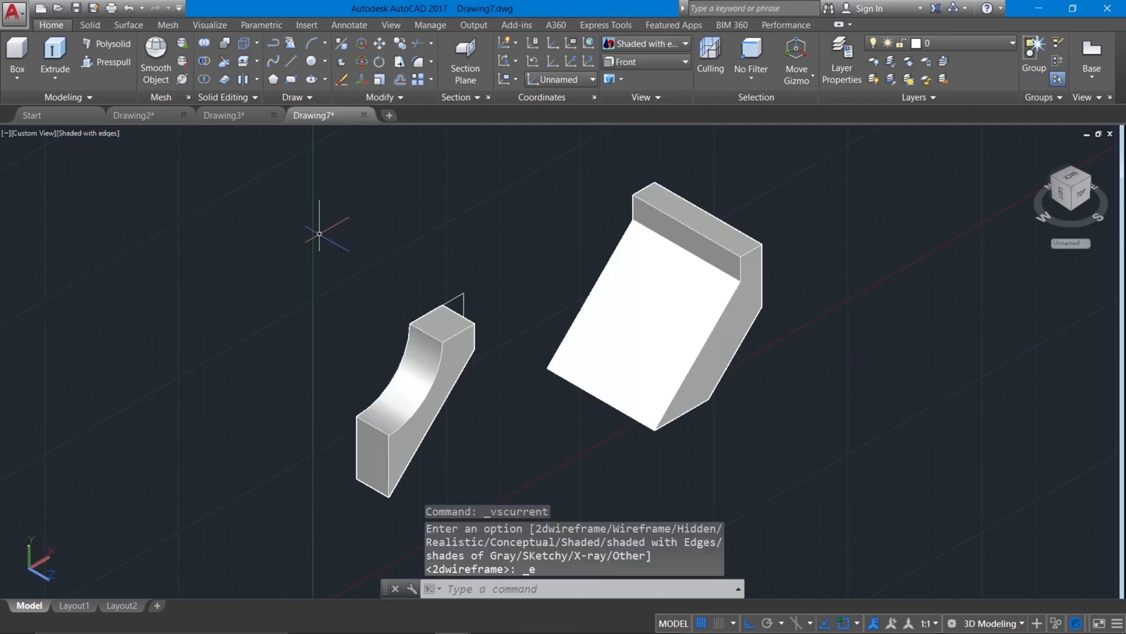
Step: Move the arc-sided solid from its upper back corner to the matching top corner of the sloped solid, with Ortho off
{"action": "right_click", "coordinate": [205, 196]}
{"action": "mouse_move", "coordinate": [290, 219]}
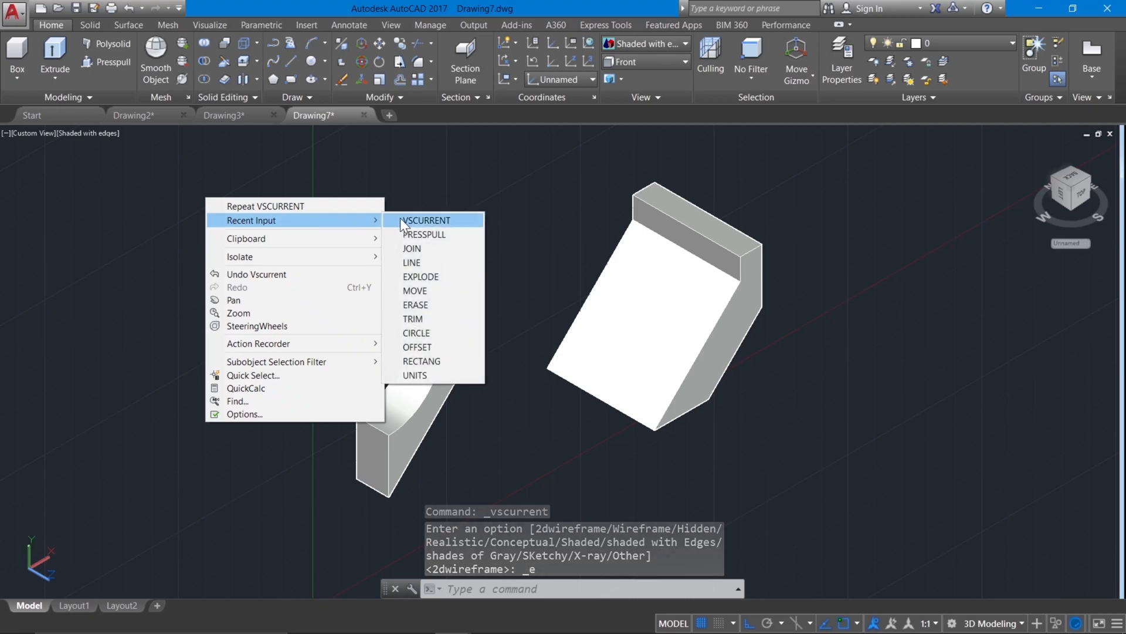
{"action": "left_click", "coordinate": [417, 291]}
{"action": "left_click", "coordinate": [442, 361]}
{"action": "key", "text": "Return"}
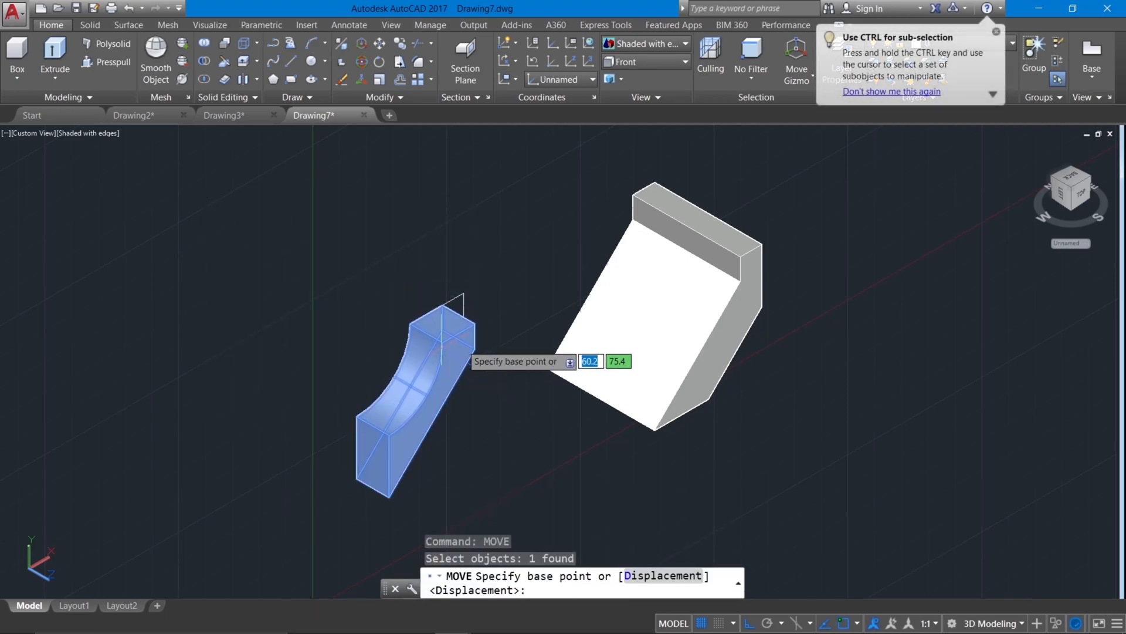
{"action": "left_click", "coordinate": [442, 304]}
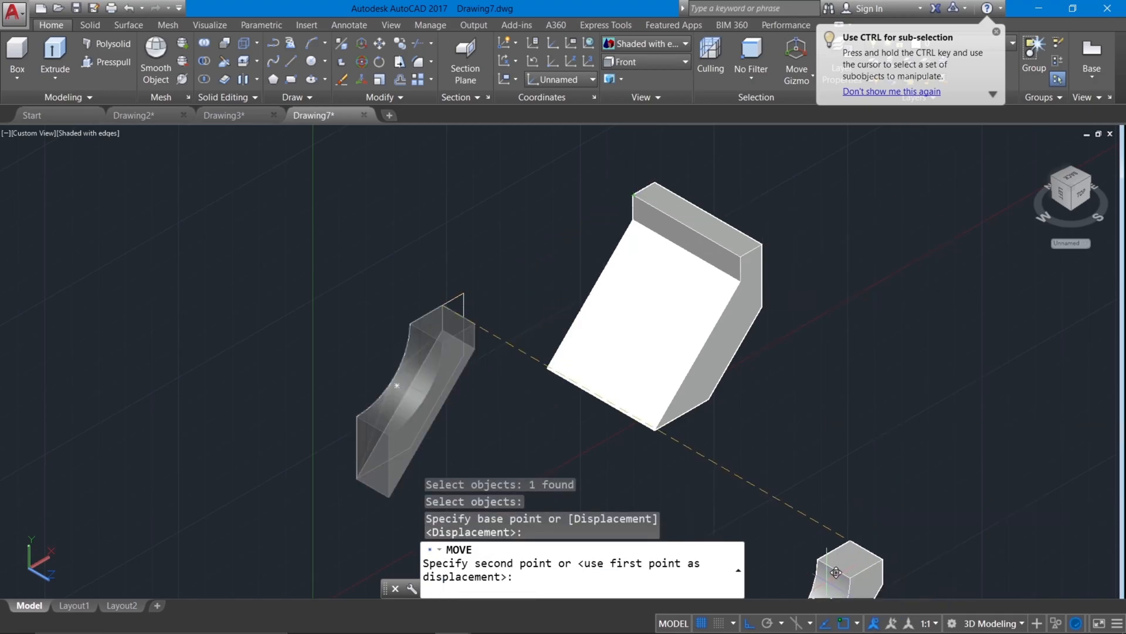
{"action": "left_click", "coordinate": [749, 623]}
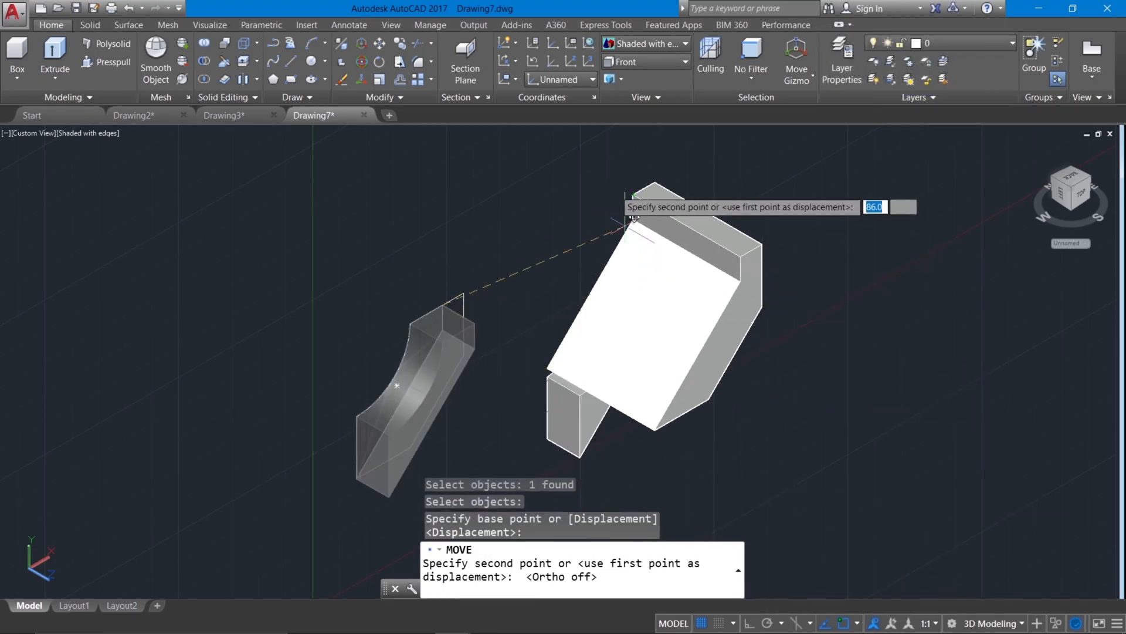
{"action": "left_click", "coordinate": [635, 194]}
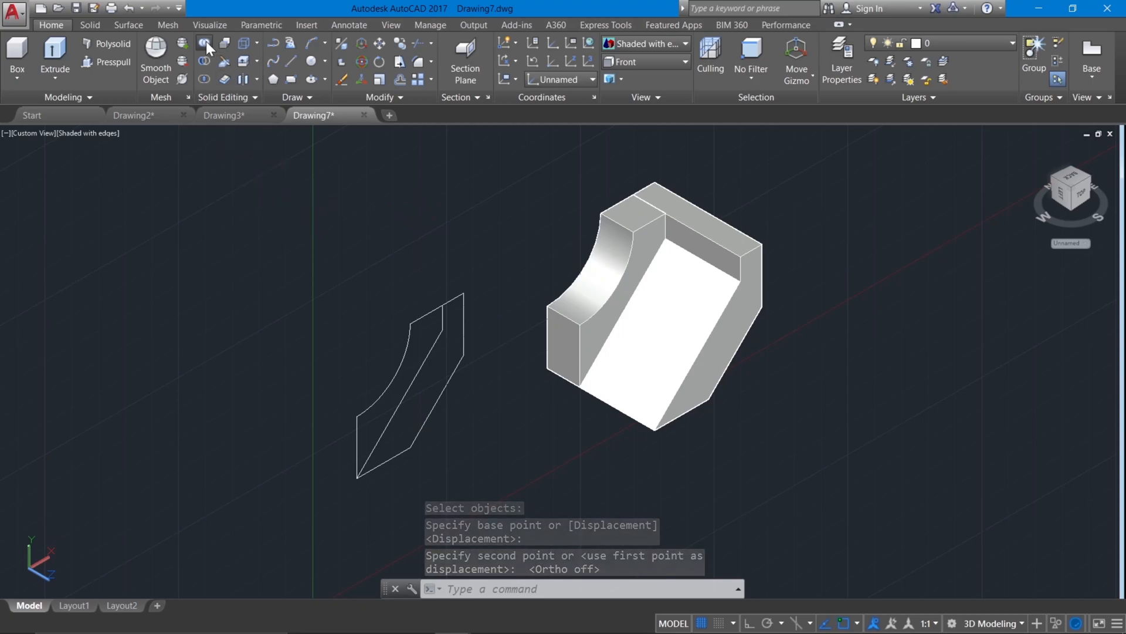
Step: Union the sloped solid and the arc-sided solid into one body
{"action": "left_click", "coordinate": [696, 342]}
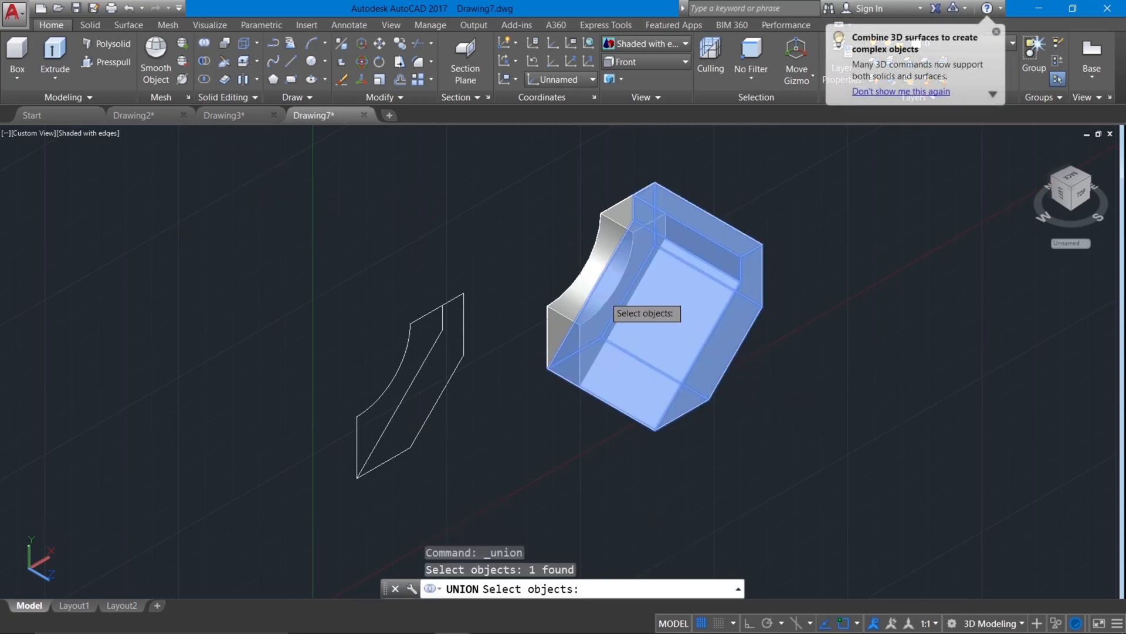
{"action": "left_click", "coordinate": [590, 274]}
{"action": "key", "text": "Return"}
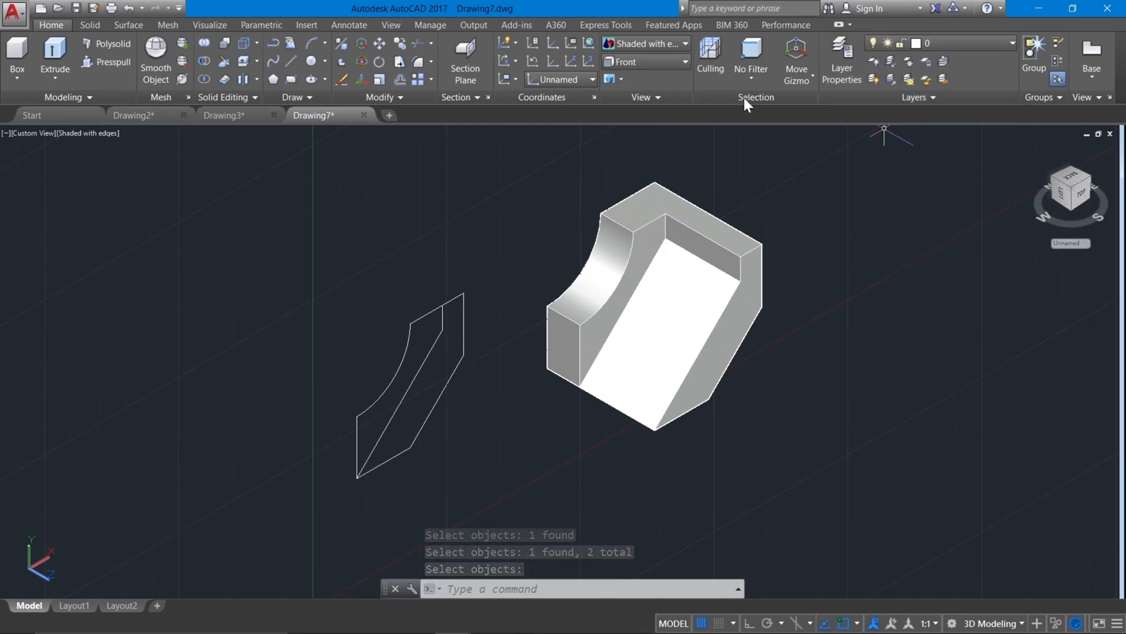
Step: In the Top view, draw a 15 by 15 square from lines beside the solid, with Ortho on
{"action": "left_click", "coordinate": [676, 63]}
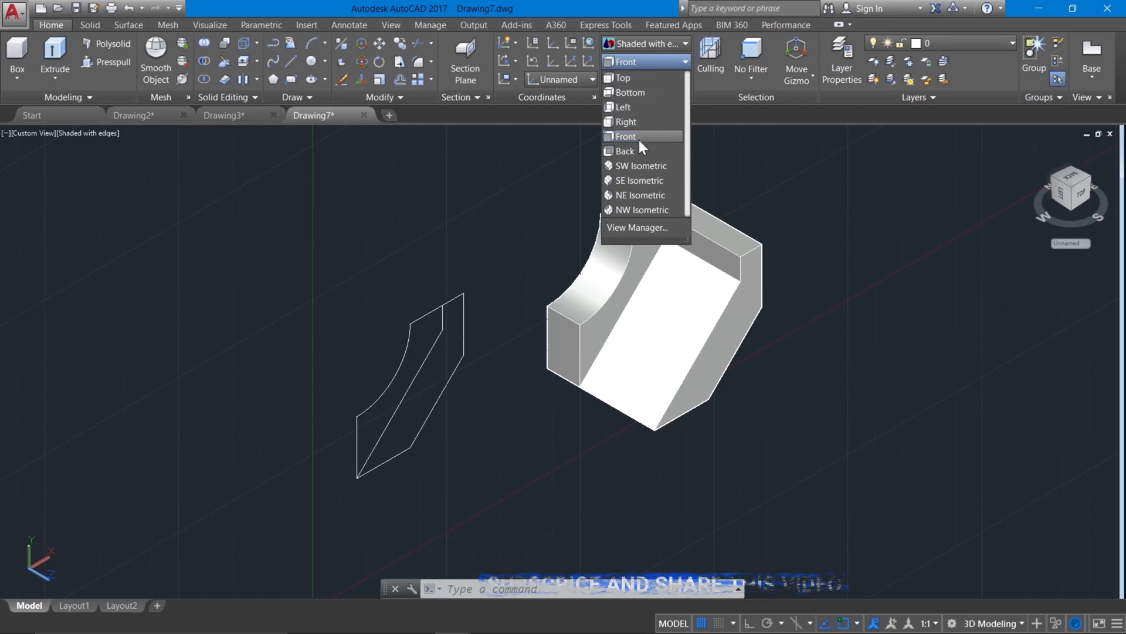
{"action": "left_click", "coordinate": [626, 79]}
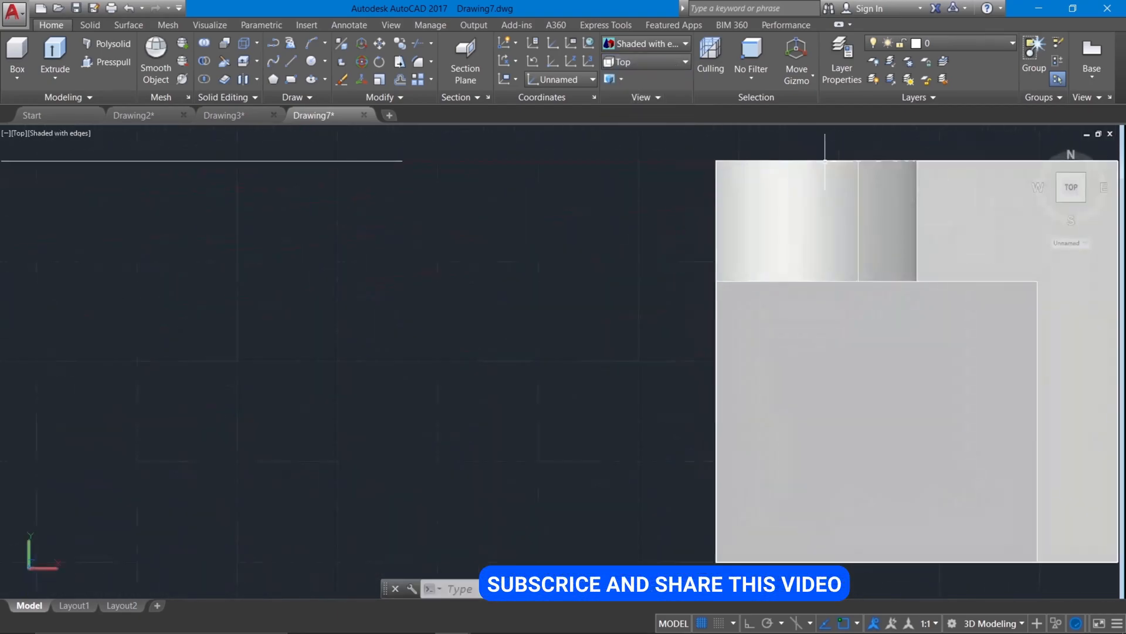
{"action": "middle_click_drag", "start_coordinate": [715, 414], "coordinate": [596, 367]}
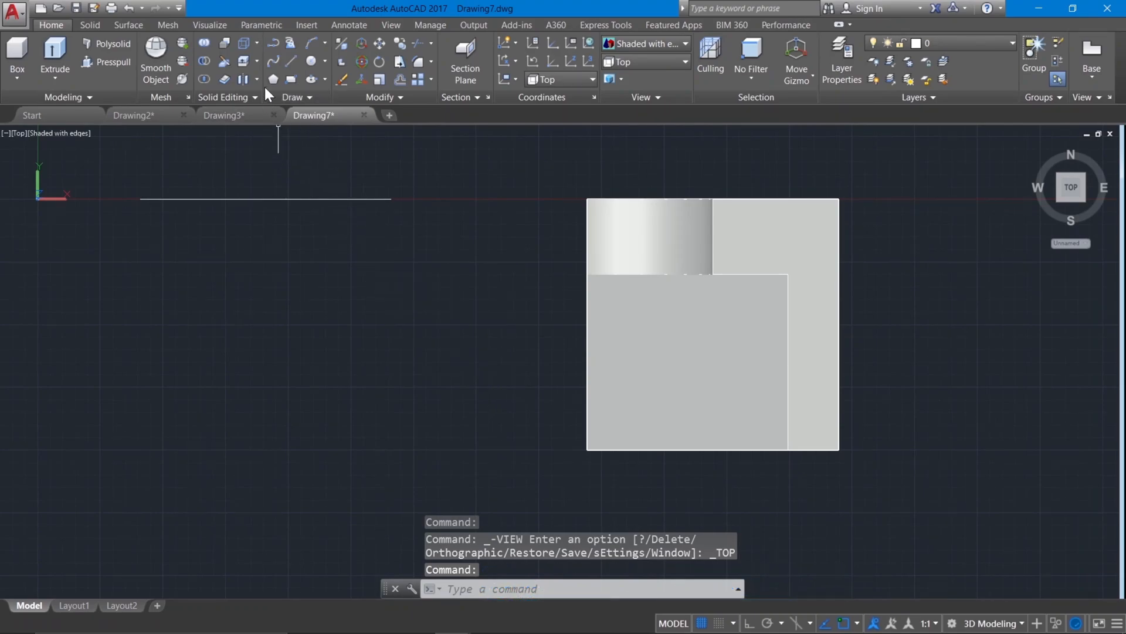
{"action": "left_click", "coordinate": [287, 65]}
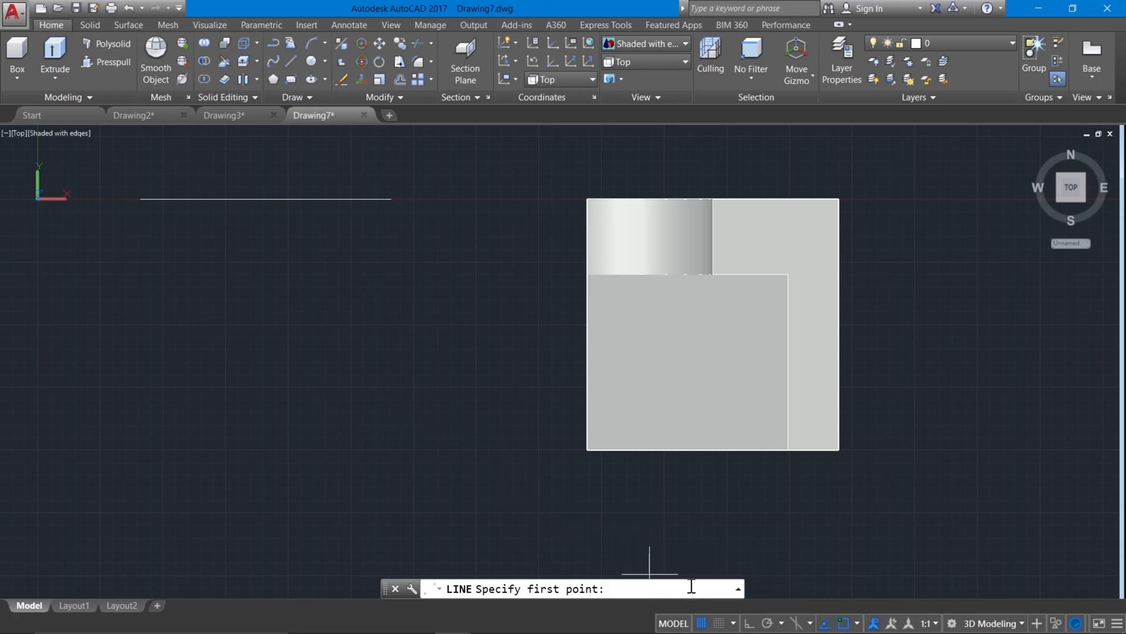
{"action": "left_click", "coordinate": [748, 623]}
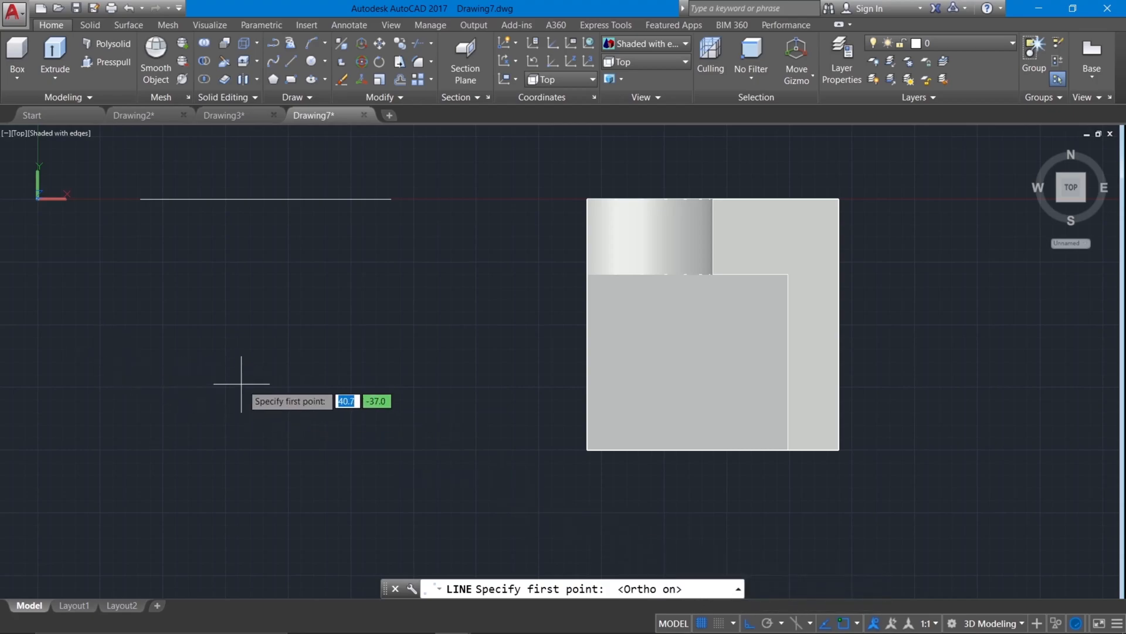
{"action": "left_click", "coordinate": [306, 387]}
{"action": "key", "text": "Return"}
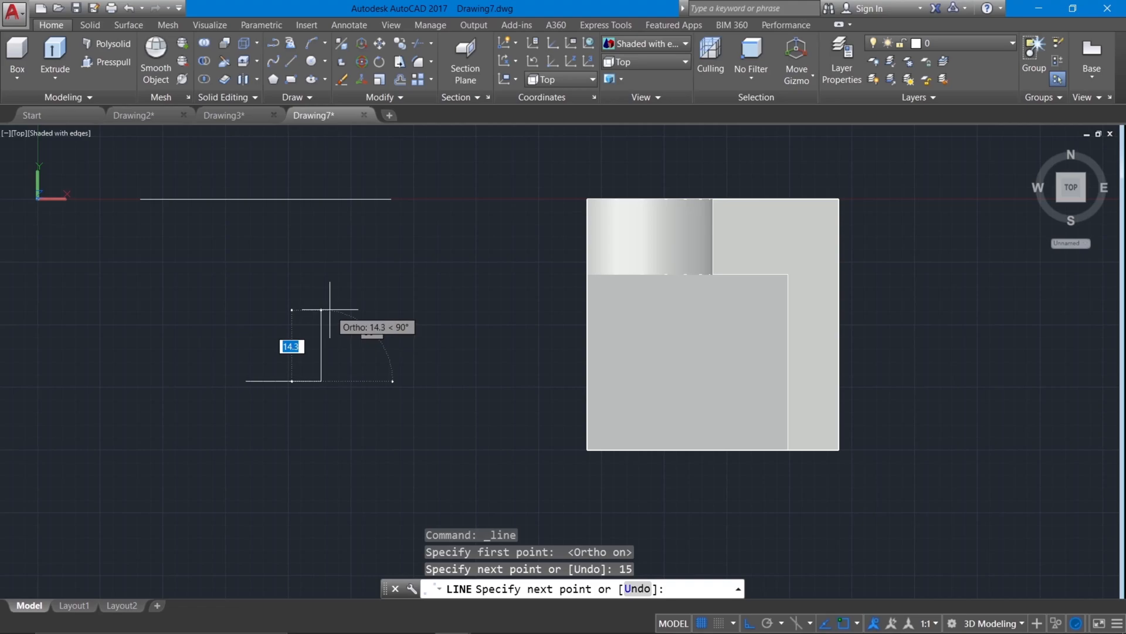
{"action": "type", "text": "15"}
{"action": "key", "text": "Return"}
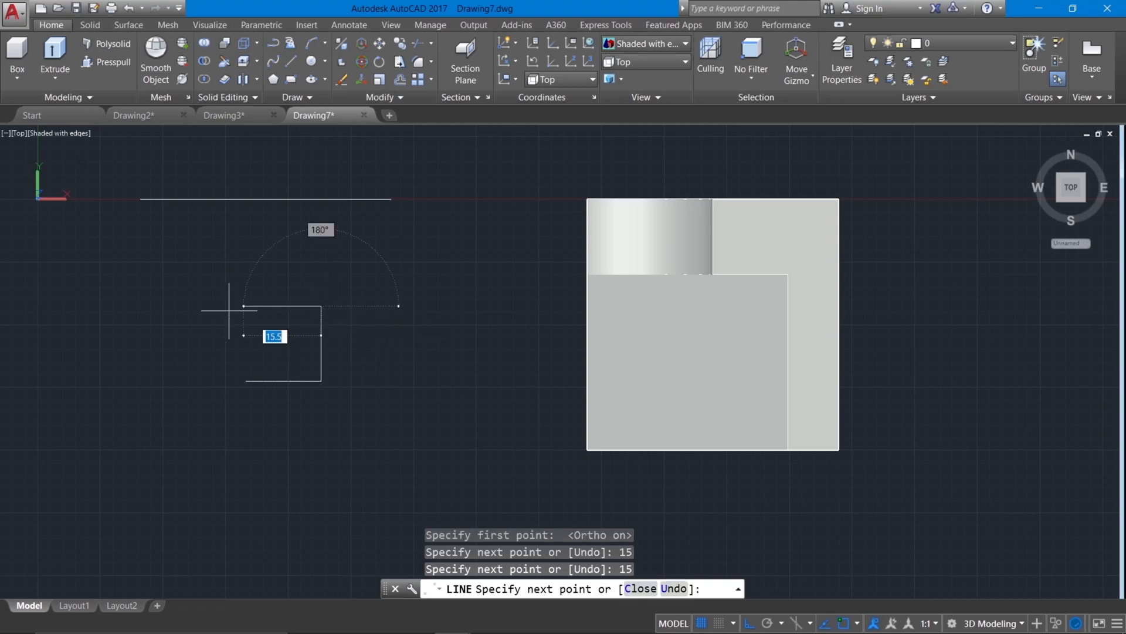
{"action": "key", "text": "Return"}
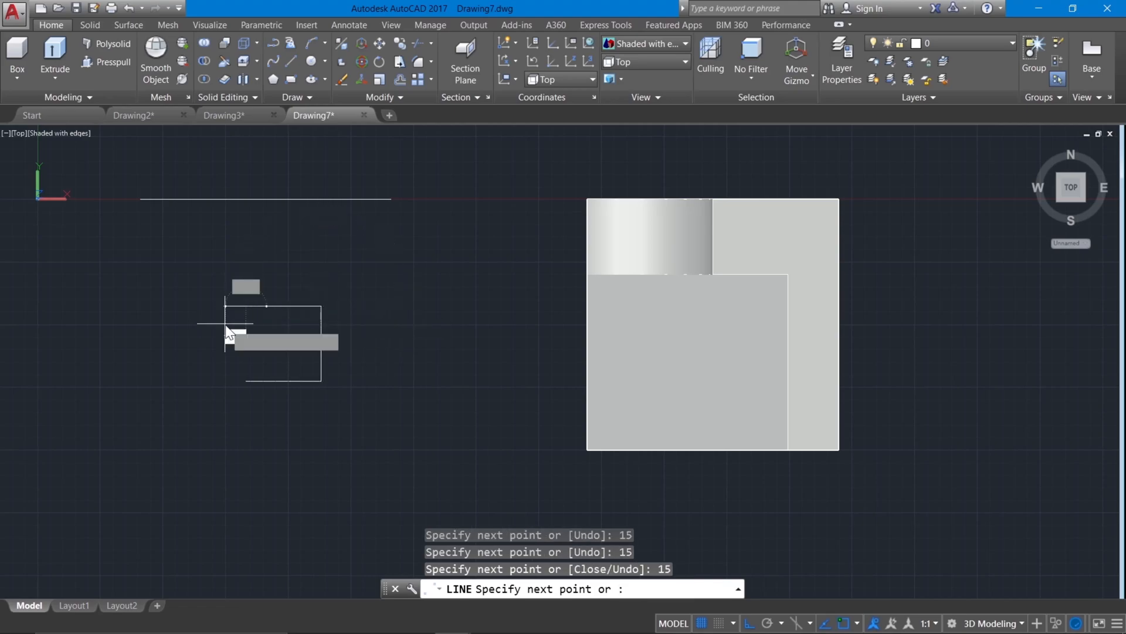
{"action": "left_click", "coordinate": [246, 381]}
{"action": "right_click", "coordinate": [257, 386]}
{"action": "left_click", "coordinate": [287, 393]}
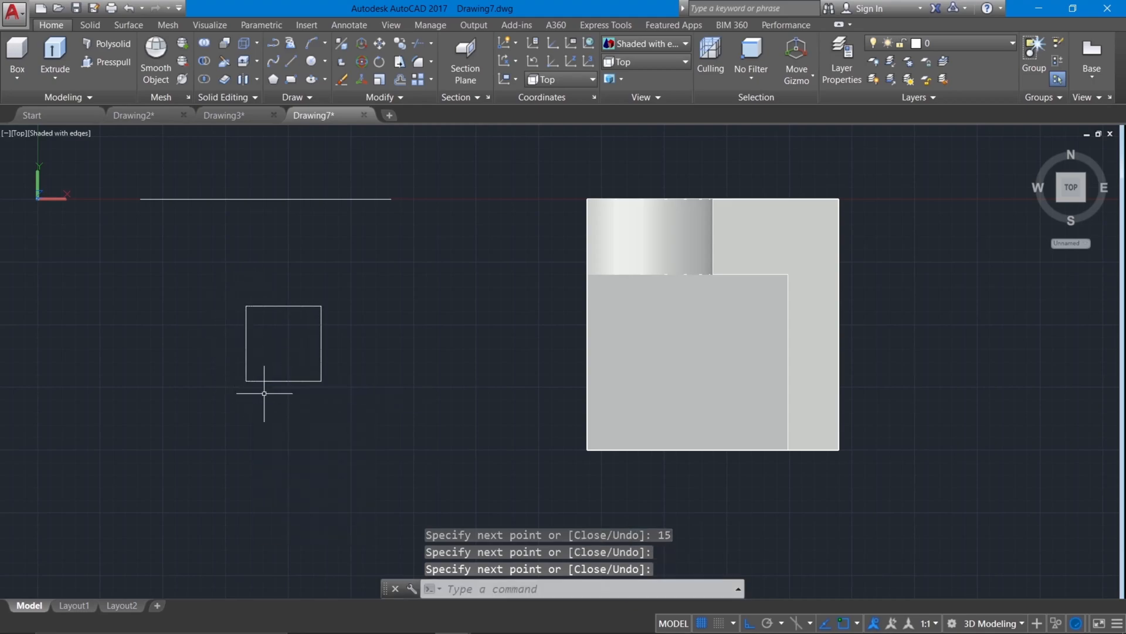
Step: Join the square's four lines into one closed polyline
{"action": "type", "text": "j"}
{"action": "key", "text": "Return"}
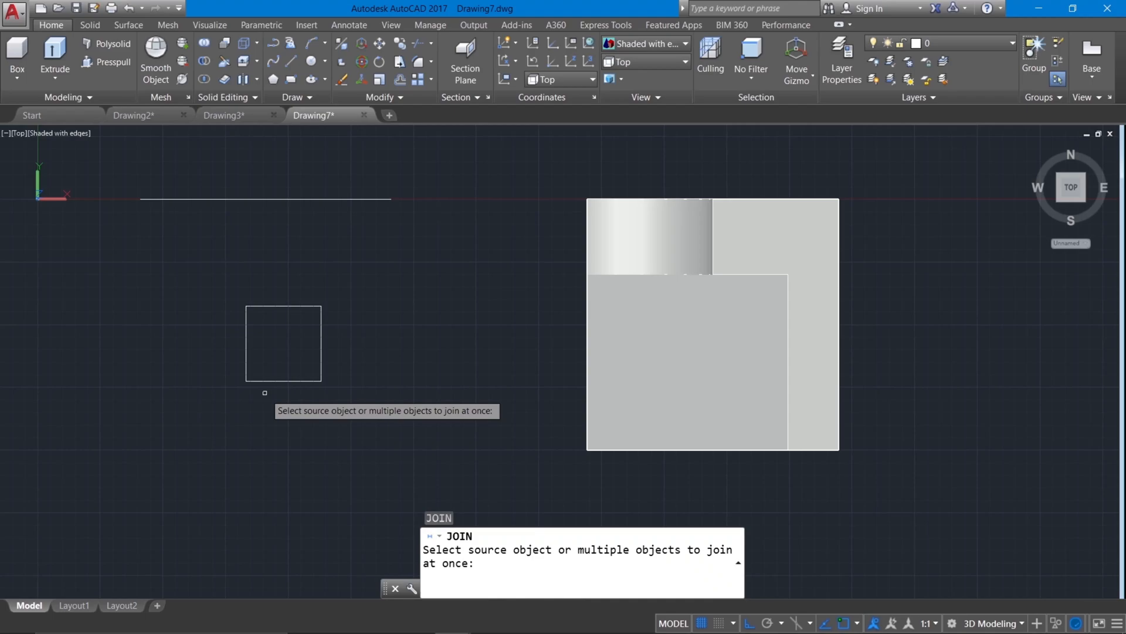
{"action": "left_click", "coordinate": [369, 420]}
{"action": "left_click", "coordinate": [204, 247]}
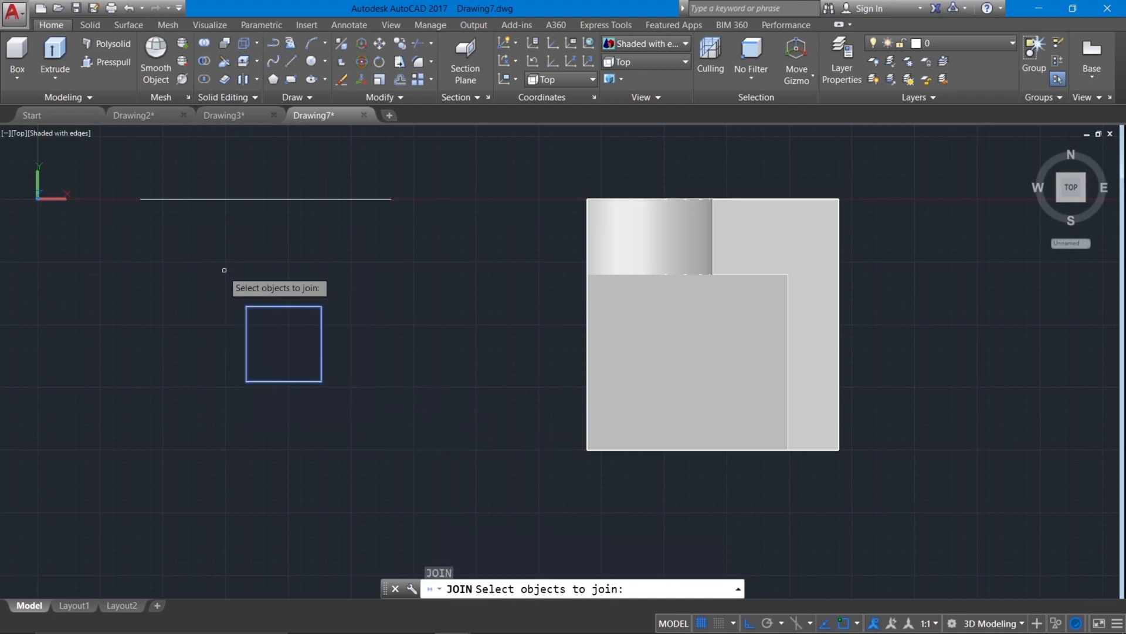
{"action": "key", "text": "Return"}
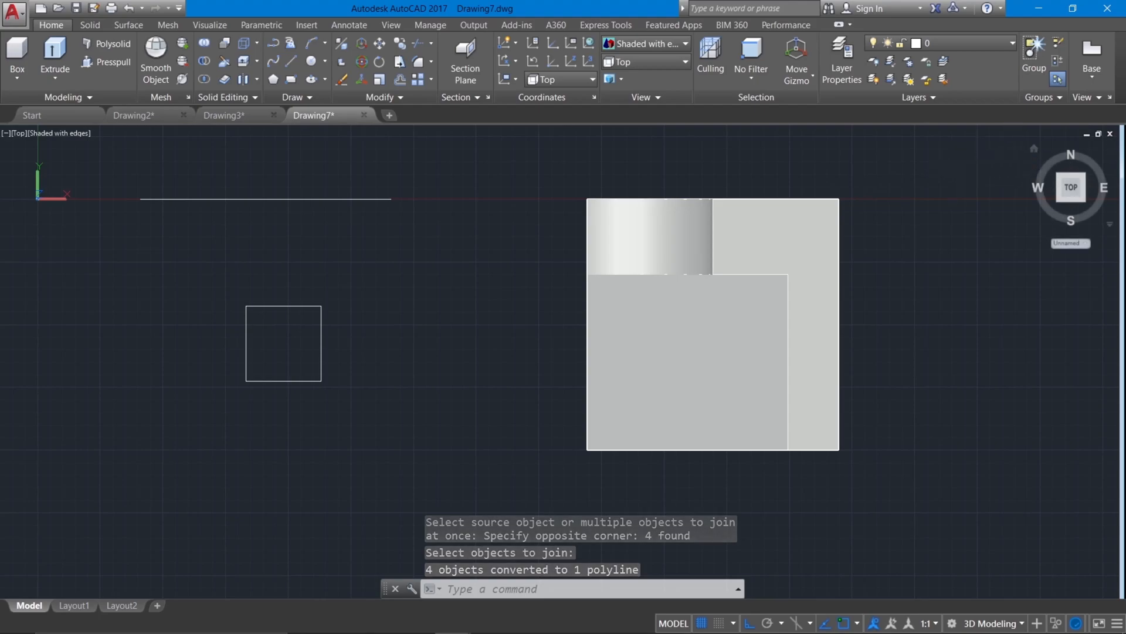
Step: In a parallel-projection home view, move the square from its left edge's midpoint to the midpoint of the bottom edge at the slope's foot
{"action": "left_click", "coordinate": [1034, 148]}
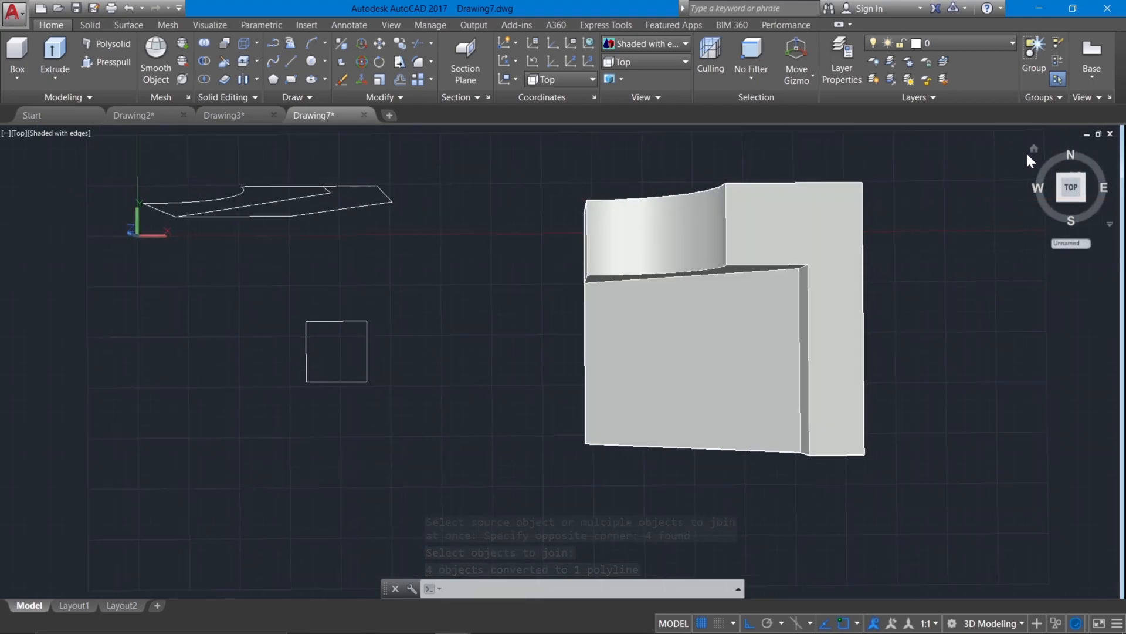
{"action": "right_click", "coordinate": [1064, 202]}
{"action": "left_click", "coordinate": [1002, 230]}
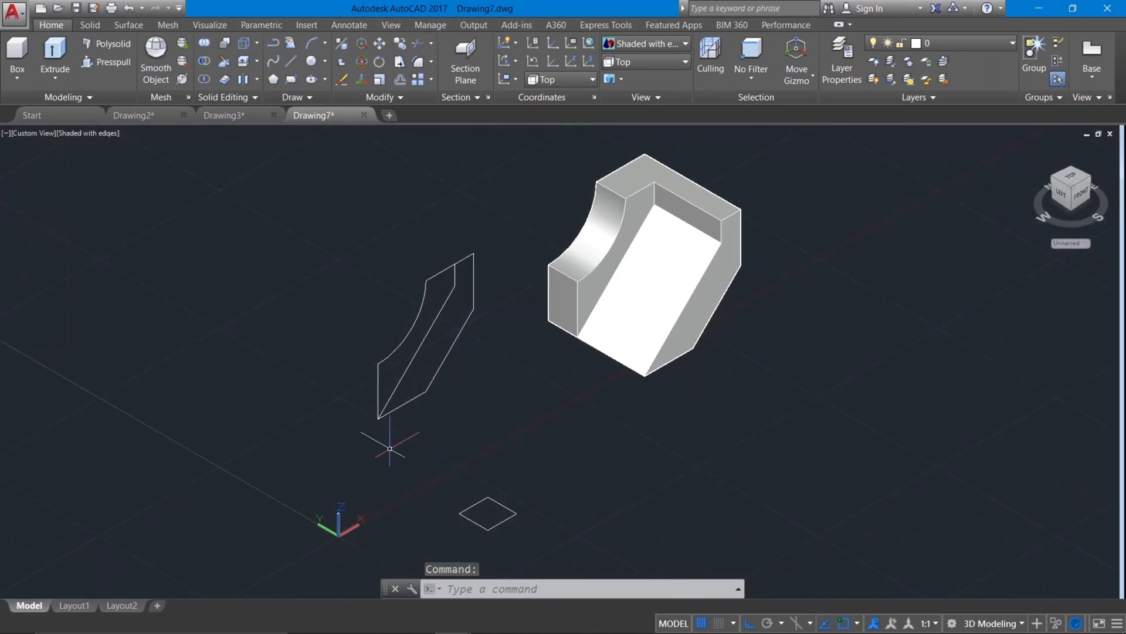
{"action": "right_click", "coordinate": [263, 313]}
{"action": "mouse_move", "coordinate": [294, 331]}
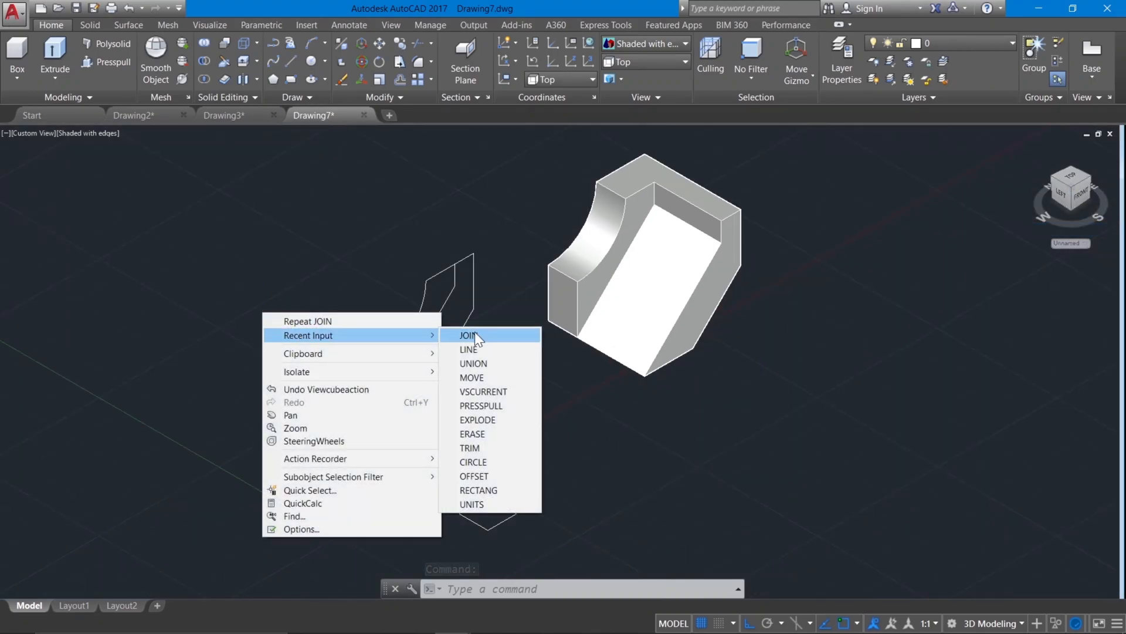
{"action": "left_click", "coordinate": [481, 375]}
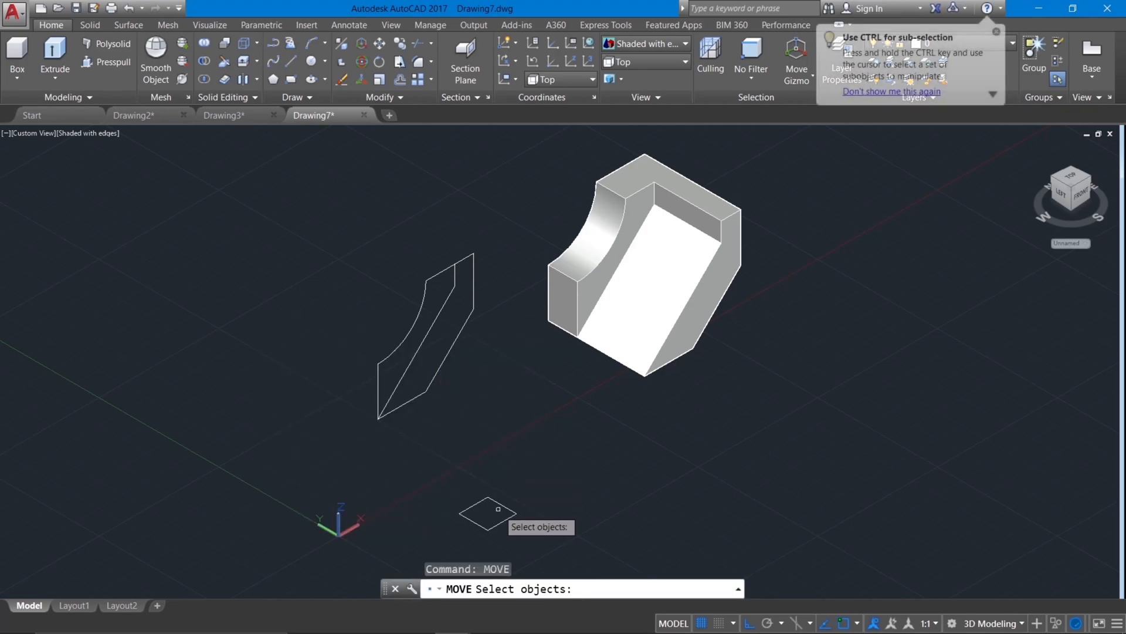
{"action": "left_click", "coordinate": [500, 504]}
{"action": "key", "text": "Return"}
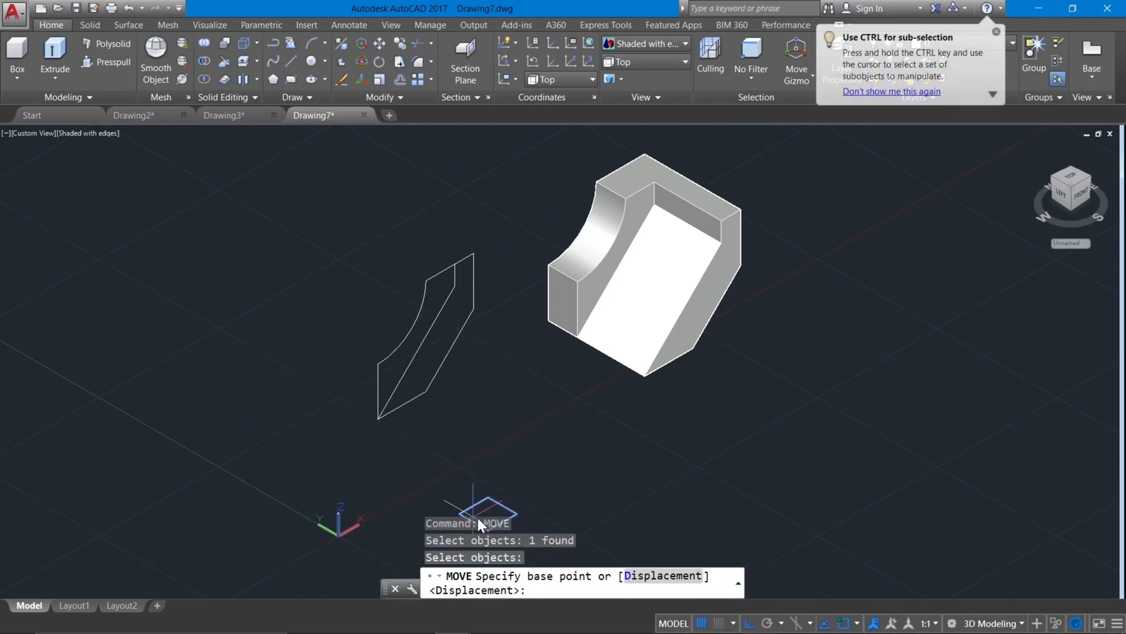
{"action": "middle_click_drag", "start_coordinate": [478, 526], "coordinate": [485, 500]}
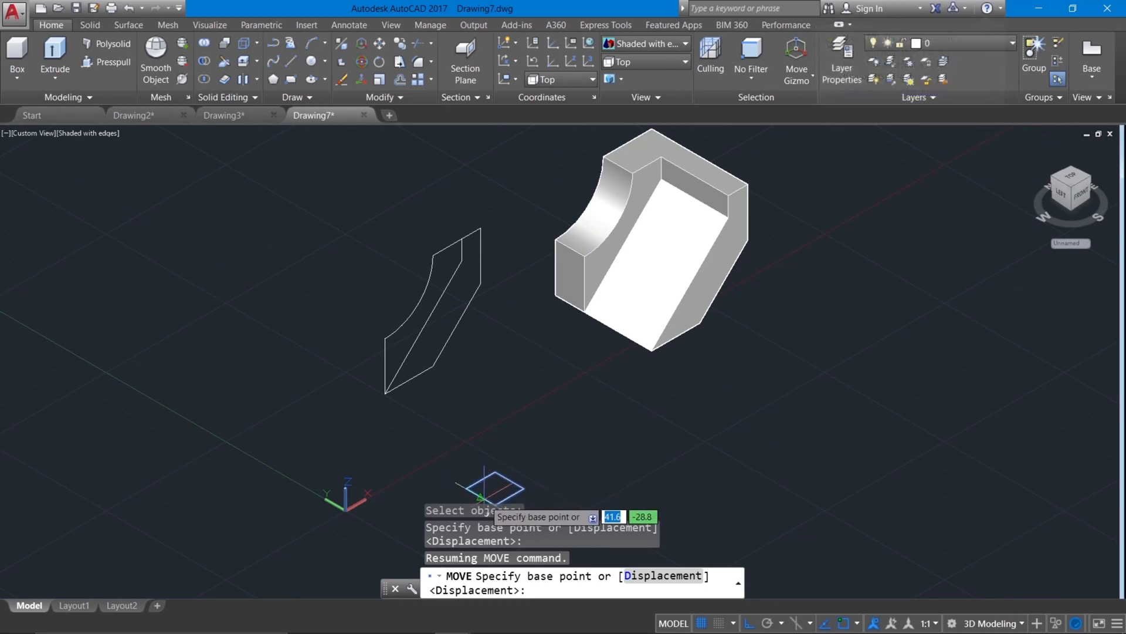
{"action": "left_click", "coordinate": [480, 497]}
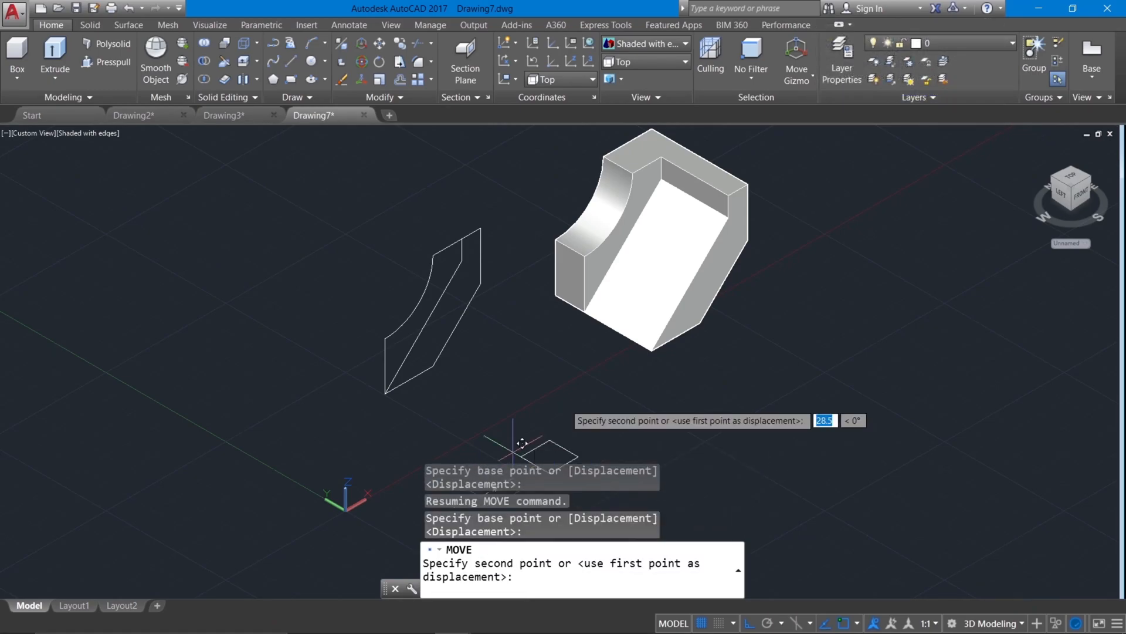
{"action": "left_click", "coordinate": [620, 317]}
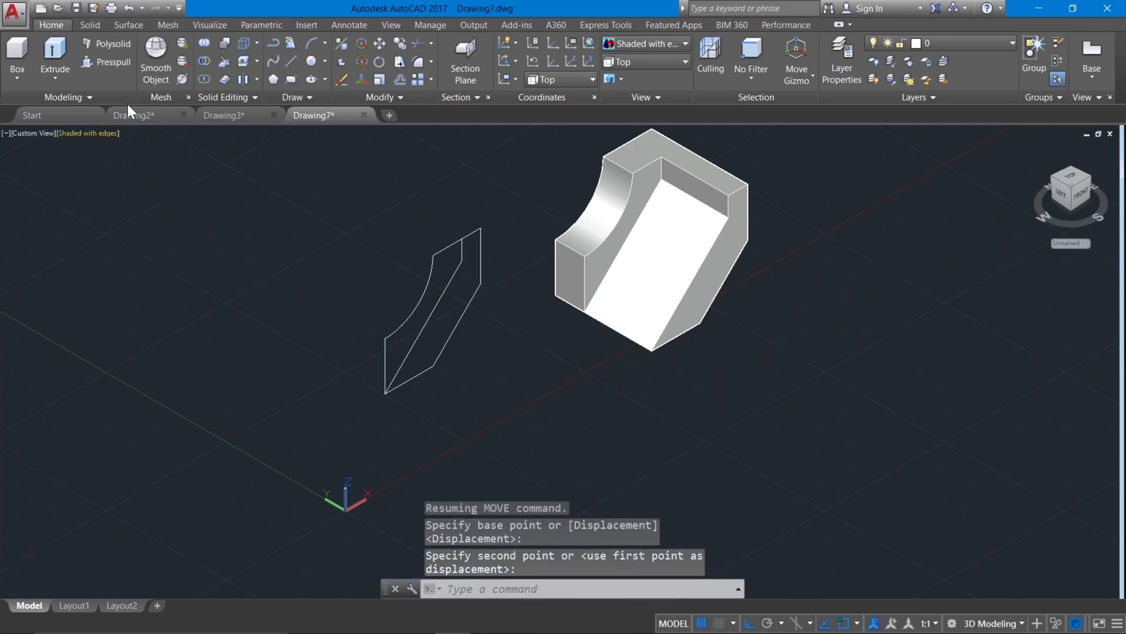
Step: Presspull the square area on the solid's underside upward through the sloped body to cut a notch
{"action": "left_click", "coordinate": [108, 62]}
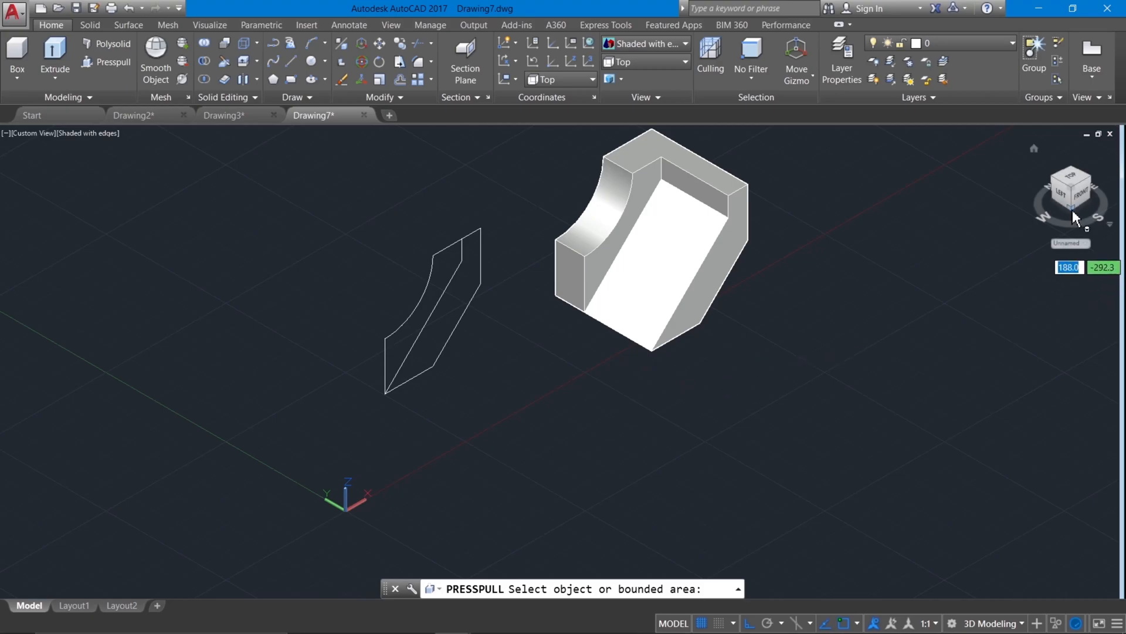
{"action": "left_click_drag", "start_coordinate": [1063, 181], "coordinate": [1065, 180]}
{"action": "middle_click_drag", "start_coordinate": [1068, 194], "coordinate": [1061, 189]}
{"action": "middle_click", "coordinate": [1072, 193]}
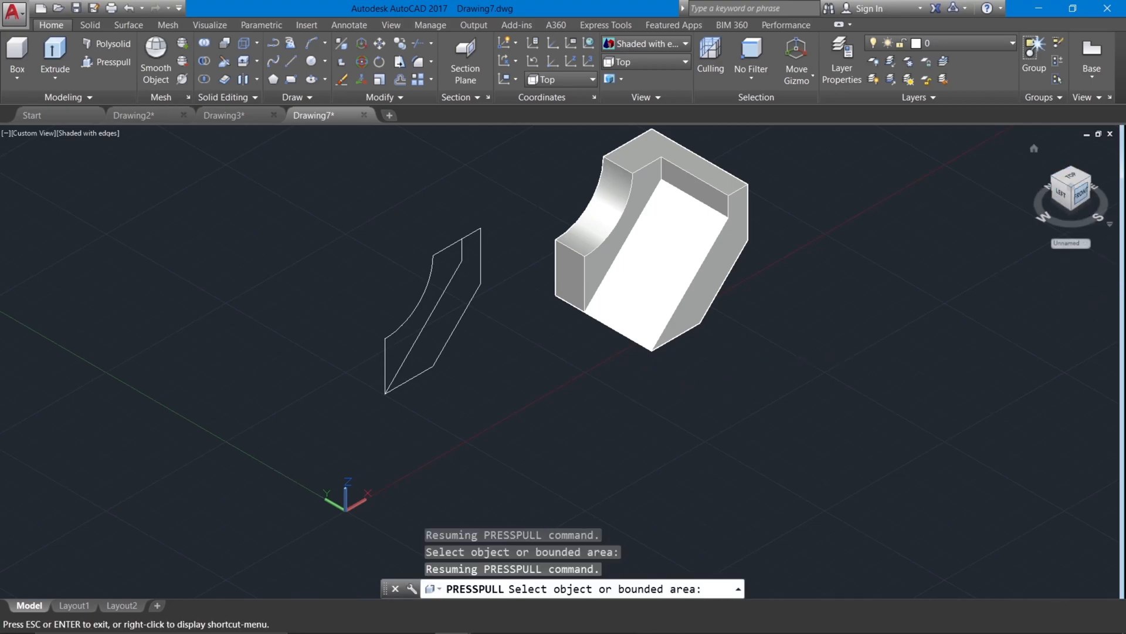
{"action": "middle_click_drag", "start_coordinate": [830, 379], "coordinate": [737, 283], "text": "shift"}
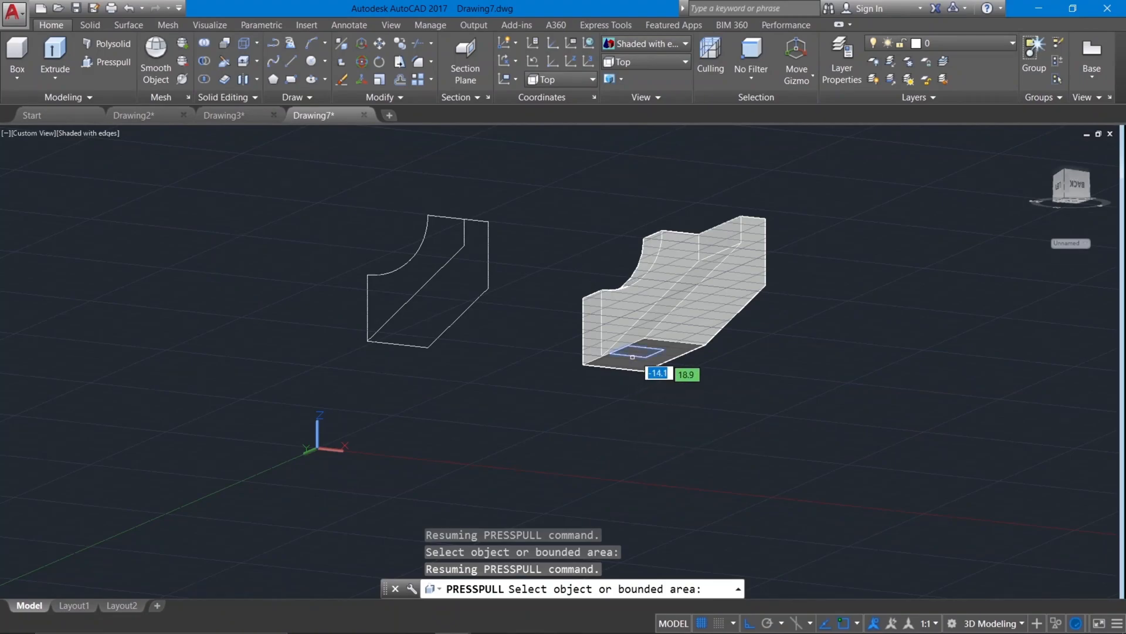
{"action": "left_click", "coordinate": [633, 356]}
{"action": "left_click", "coordinate": [622, 188]}
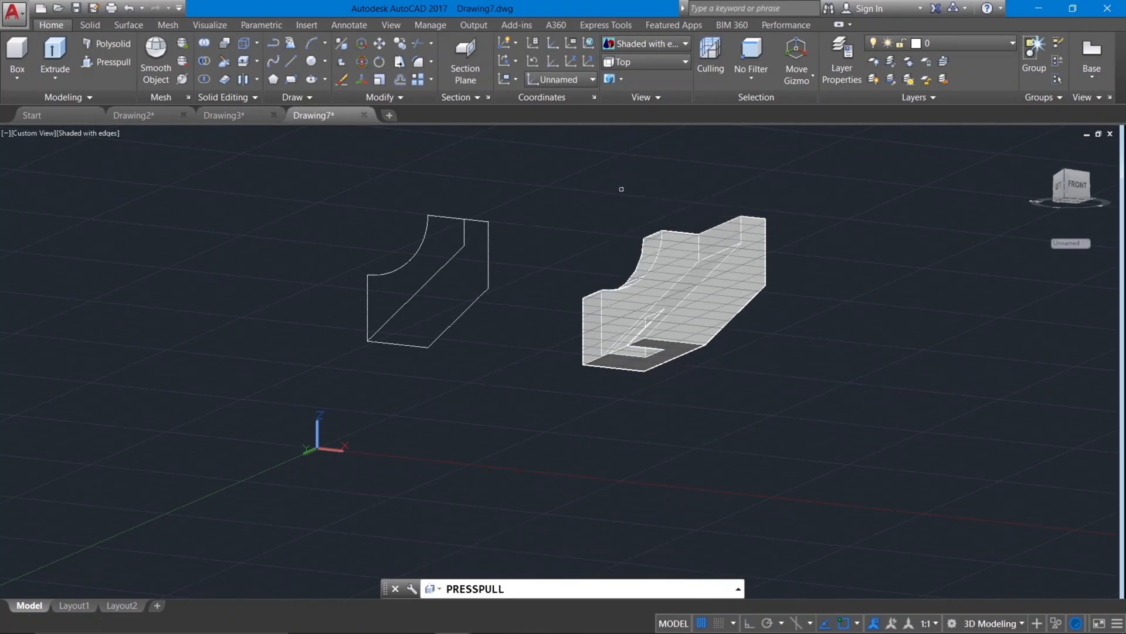
{"action": "key", "text": "Return"}
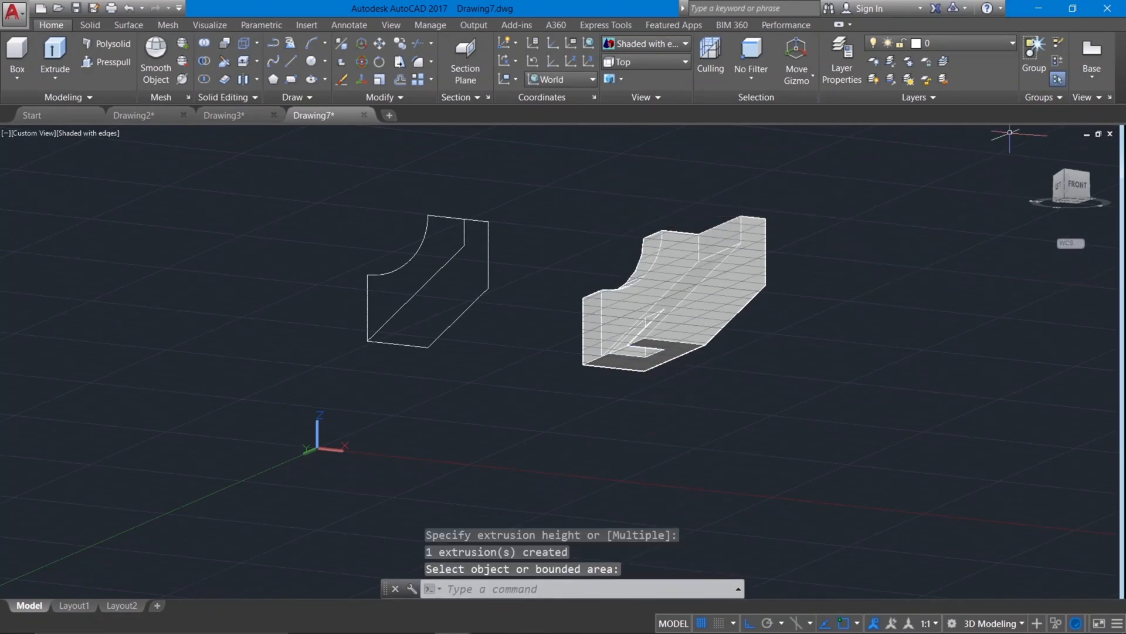
Step: Erase the leftover square outline at the notch and set the view to parallel projection
{"action": "left_click", "coordinate": [1034, 149]}
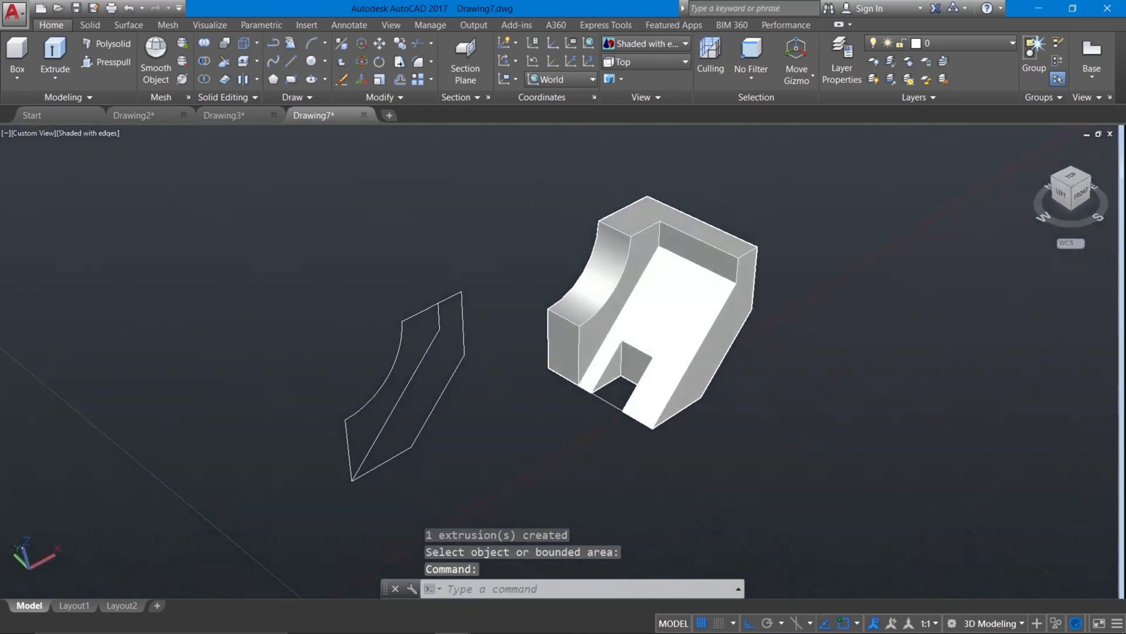
{"action": "left_click", "coordinate": [604, 402]}
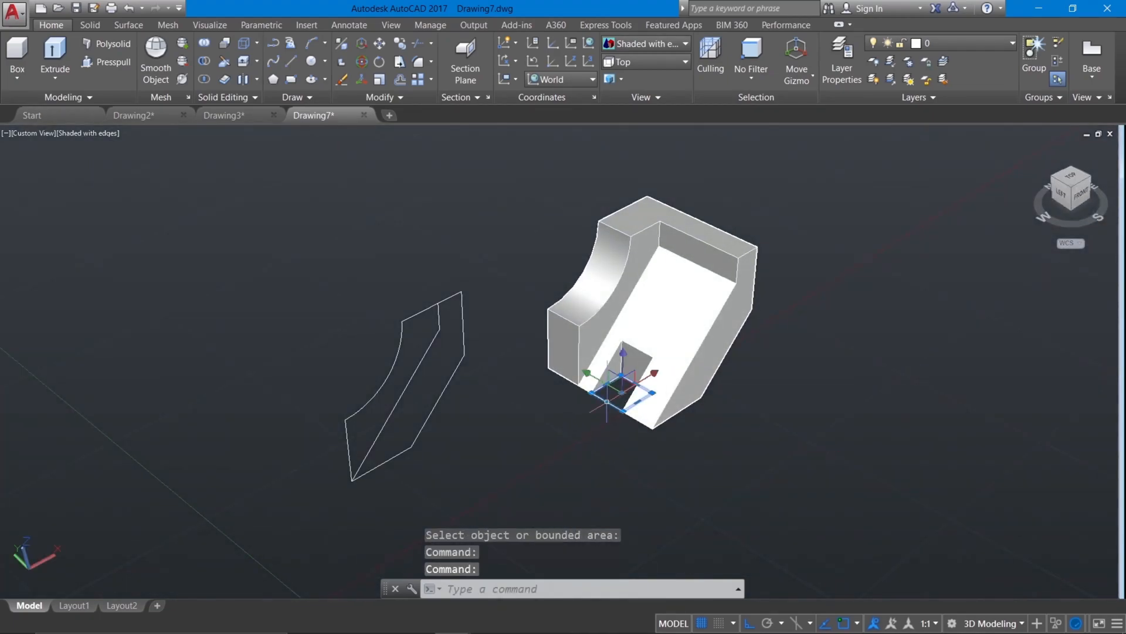
{"action": "mouse_move", "coordinate": [606, 403]}
{"action": "key", "text": "Delete"}
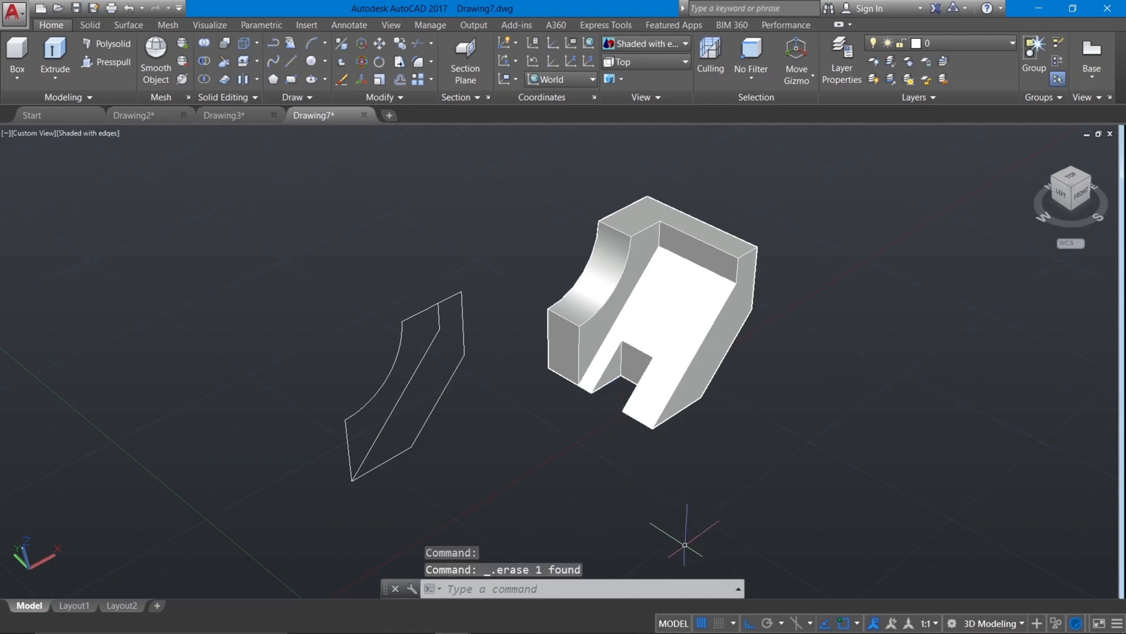
{"action": "right_click", "coordinate": [1072, 204]}
{"action": "left_click", "coordinate": [1038, 221]}
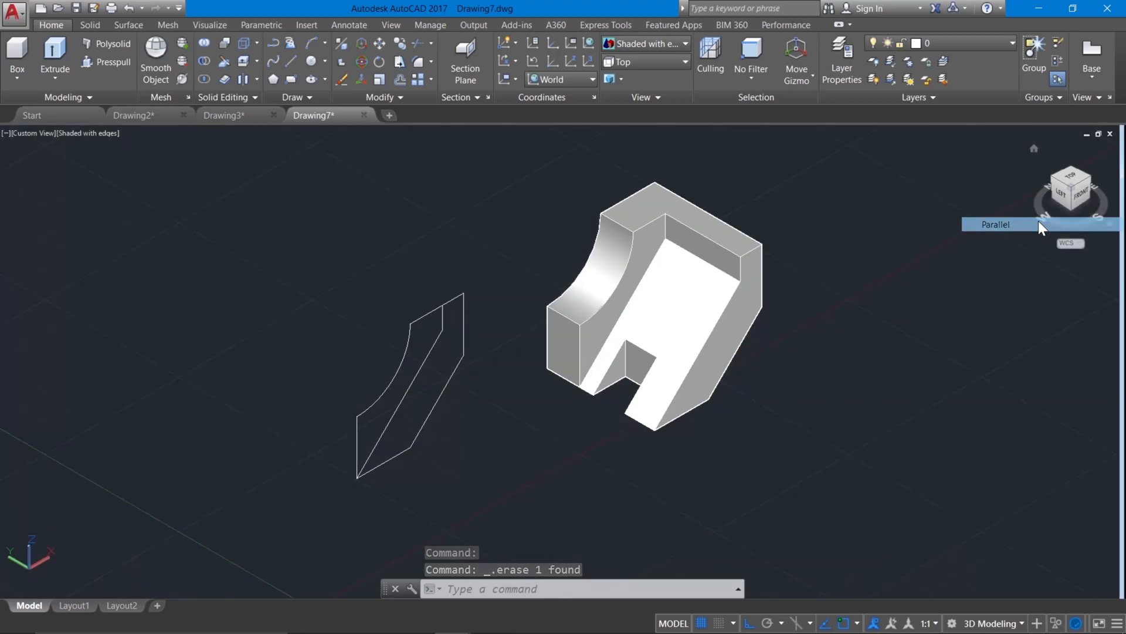
{"action": "right_click", "coordinate": [698, 315]}
{"action": "left_click", "coordinate": [622, 503]}
{"action": "left_click", "coordinate": [666, 331]}
{"action": "right_click", "coordinate": [666, 305]}
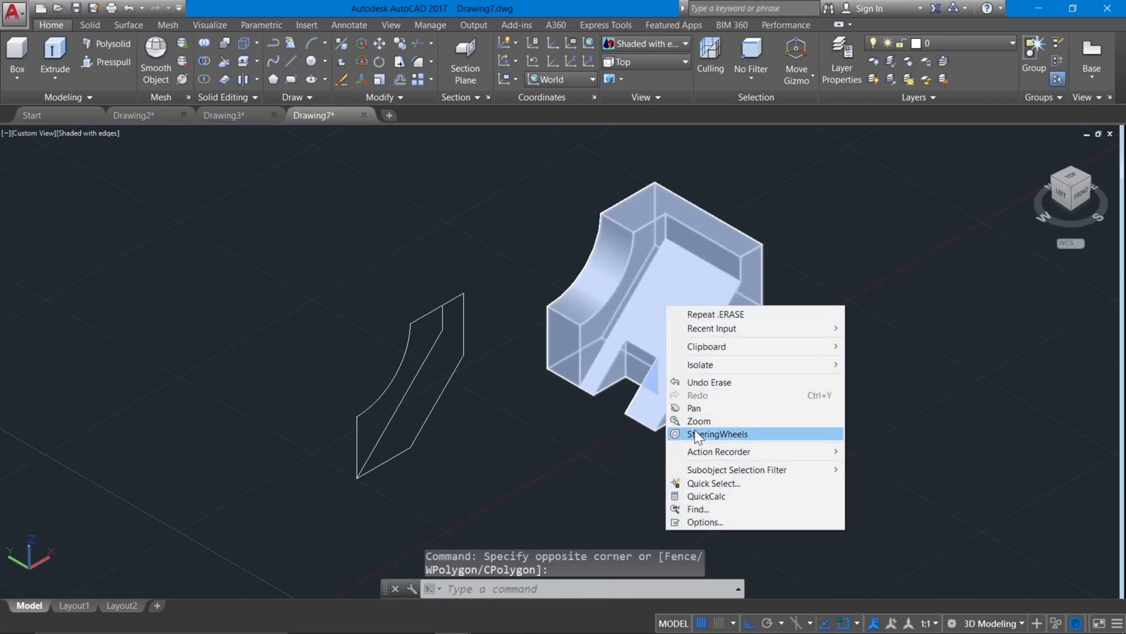
{"action": "left_click", "coordinate": [612, 453]}
{"action": "left_click", "coordinate": [670, 307]}
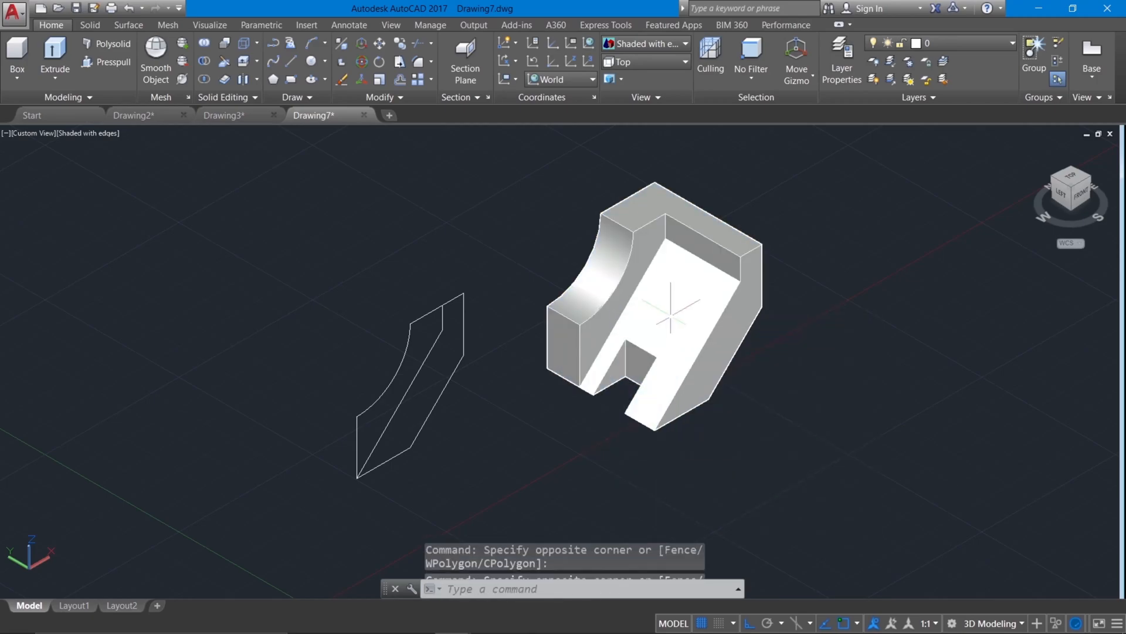
Step: Set the notched solid's color to Red in its properties, then close the properties and restore the home view
{"action": "left_click", "coordinate": [670, 310]}
{"action": "right_click", "coordinate": [682, 302]}
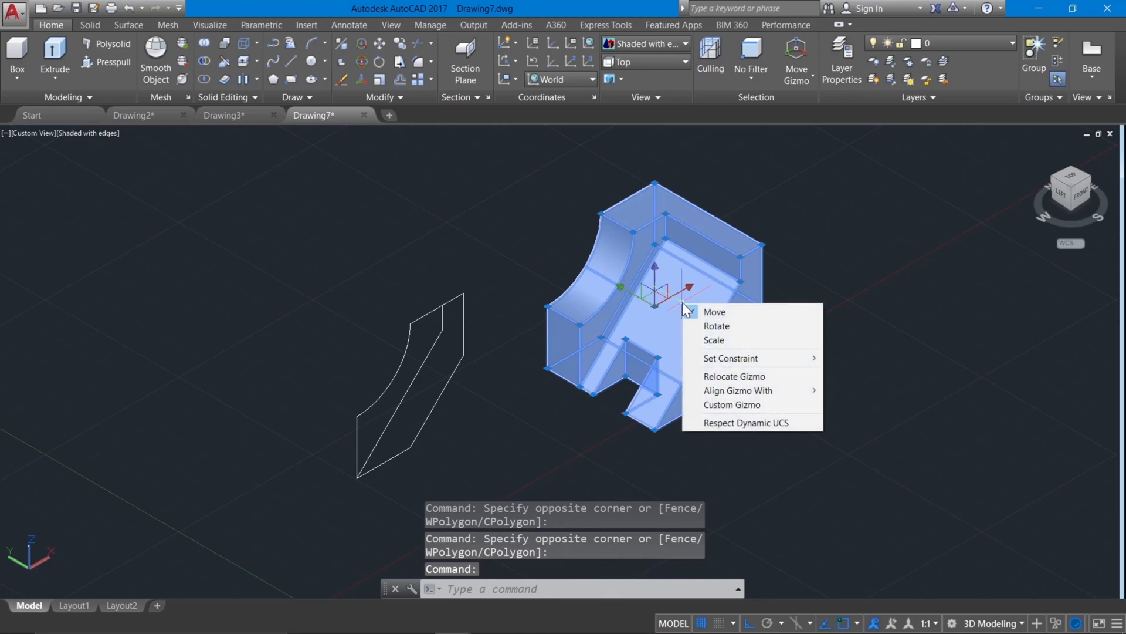
{"action": "left_click", "coordinate": [638, 400]}
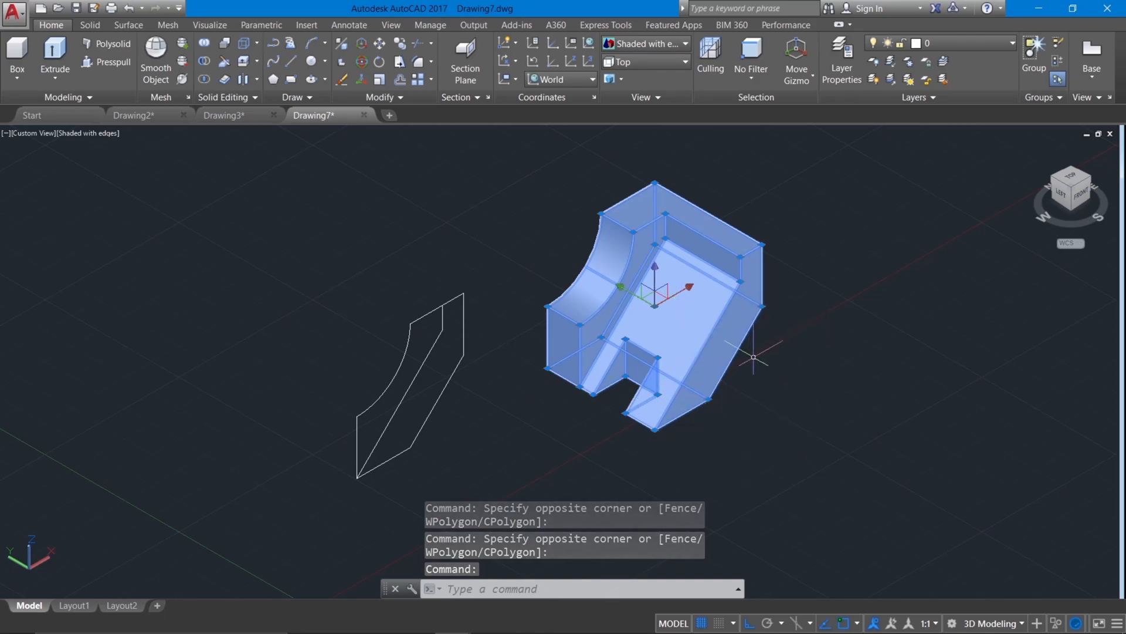
{"action": "right_click", "coordinate": [717, 318]}
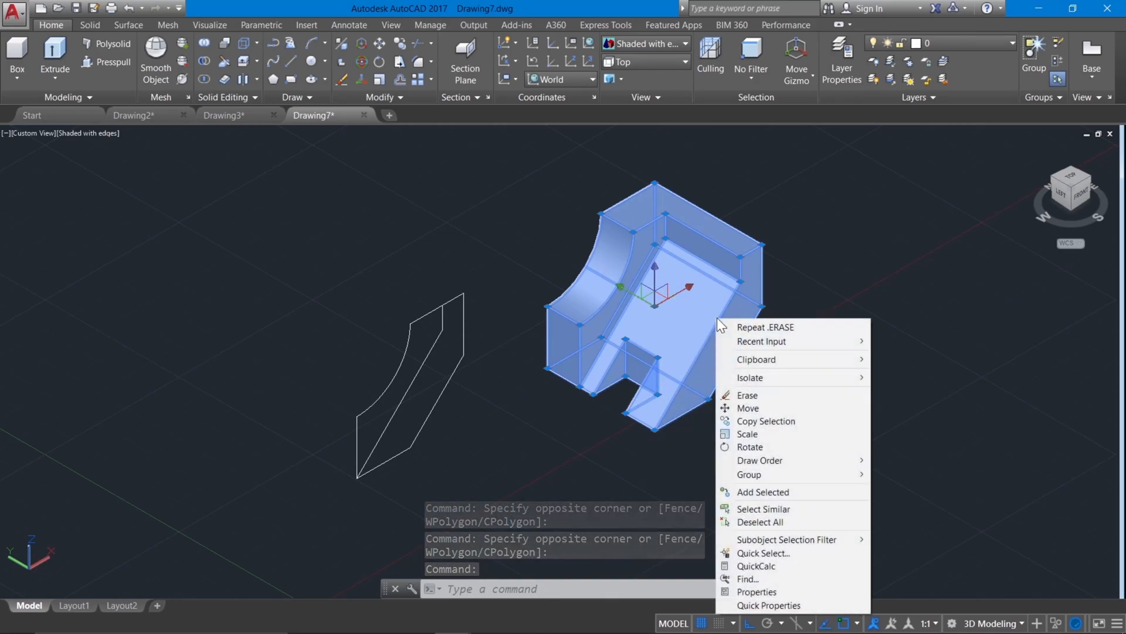
{"action": "left_click", "coordinate": [759, 591]}
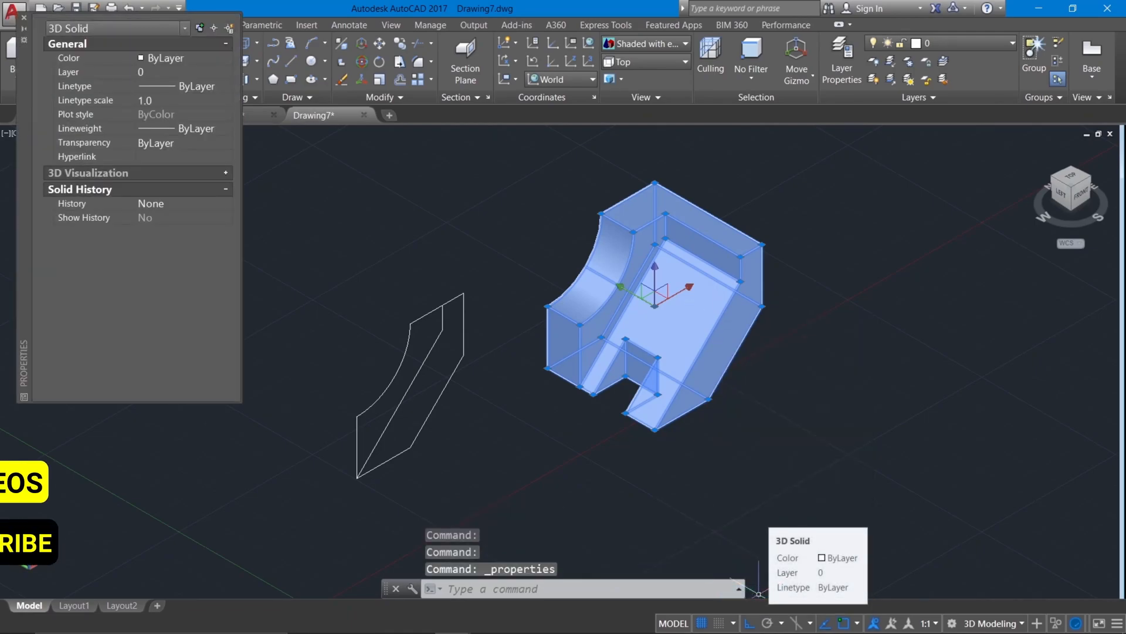
{"action": "left_click", "coordinate": [179, 57]}
{"action": "left_click", "coordinate": [225, 57]}
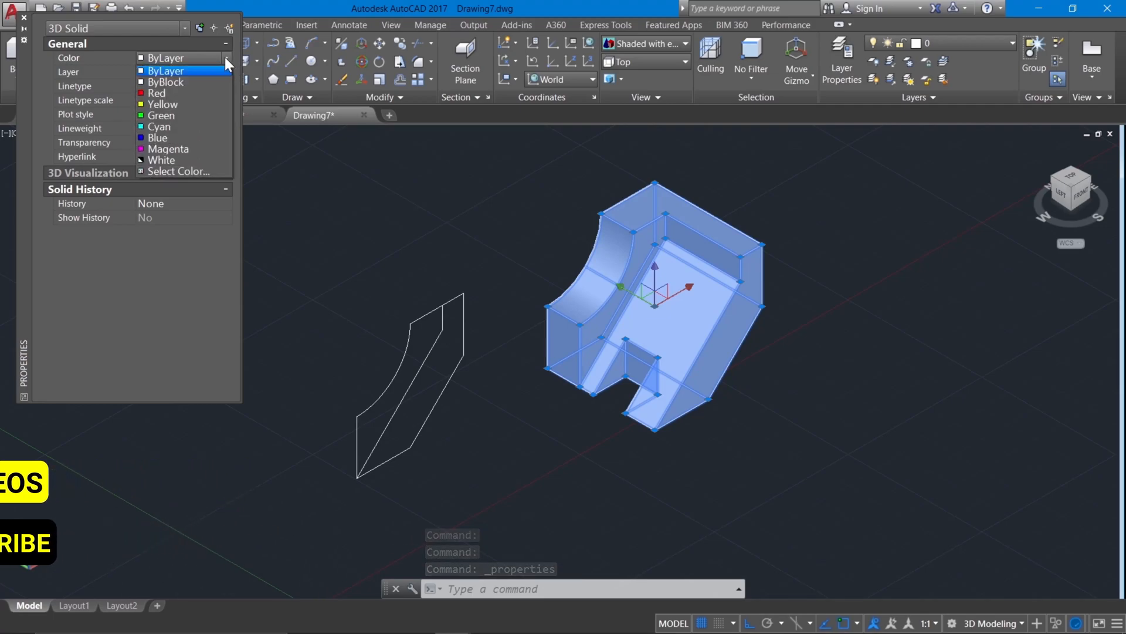
{"action": "left_click", "coordinate": [169, 94]}
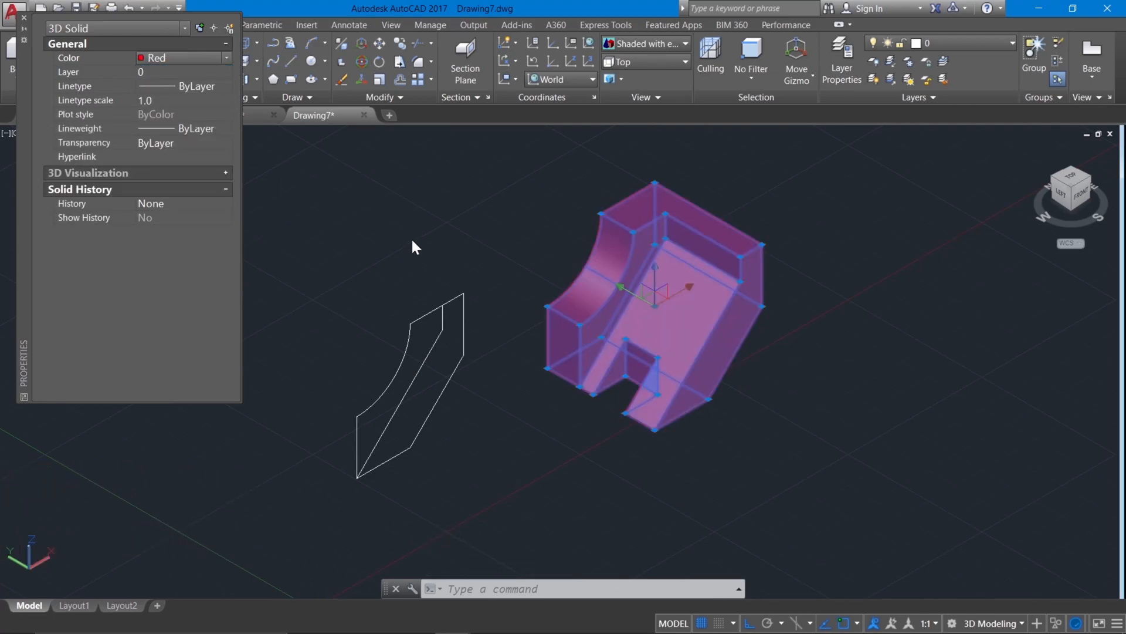
{"action": "key", "text": "Escape"}
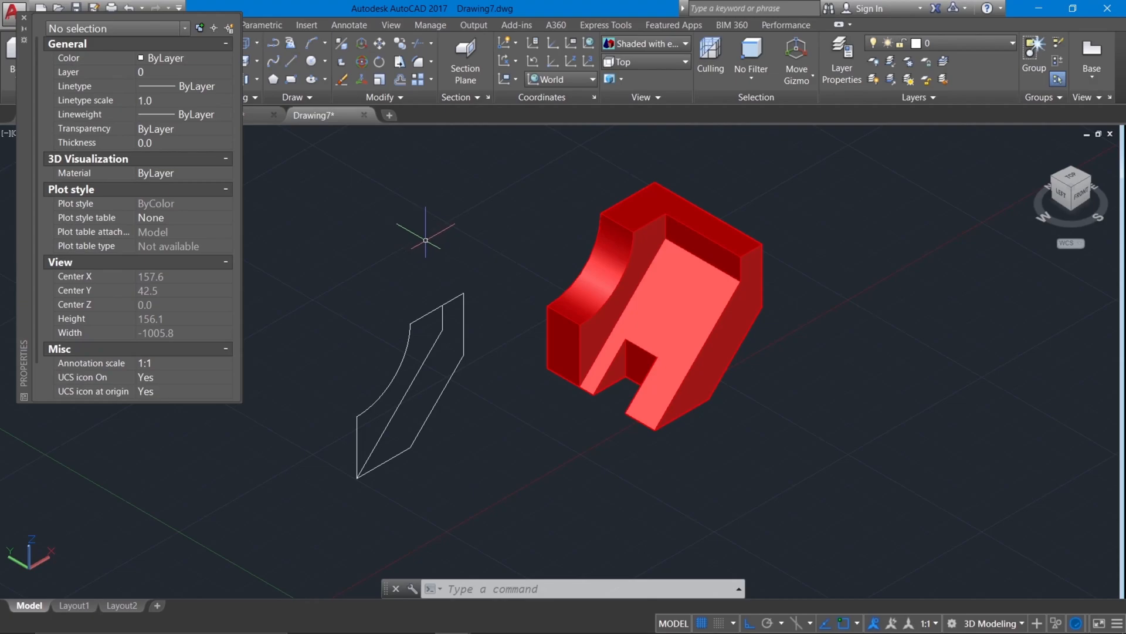
{"action": "left_click", "coordinate": [25, 16]}
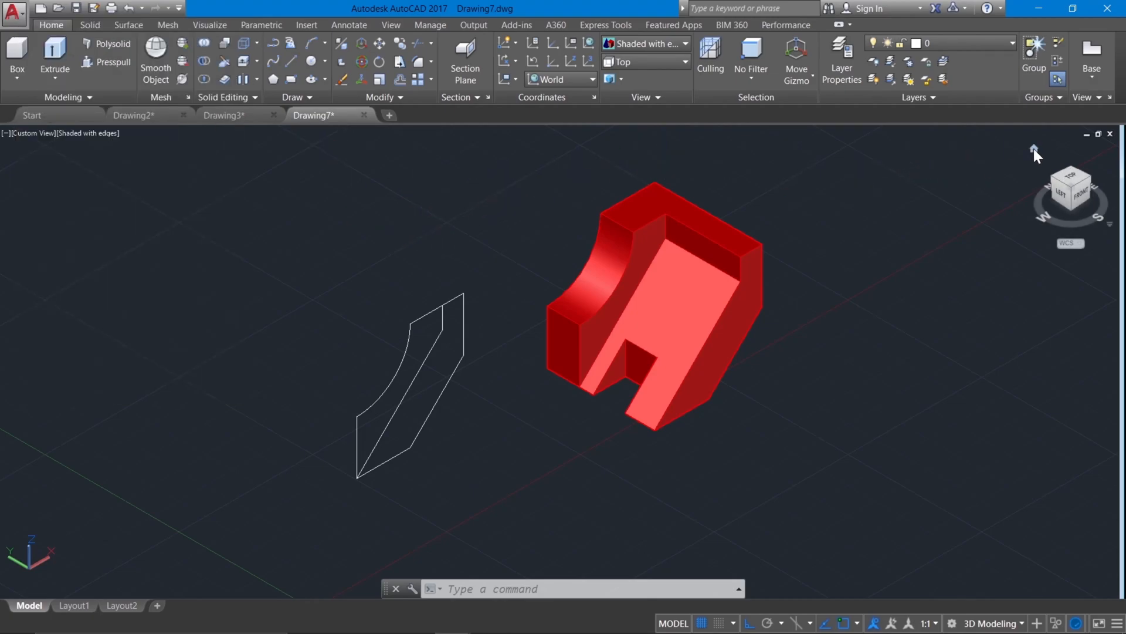
{"action": "left_click", "coordinate": [1034, 148]}
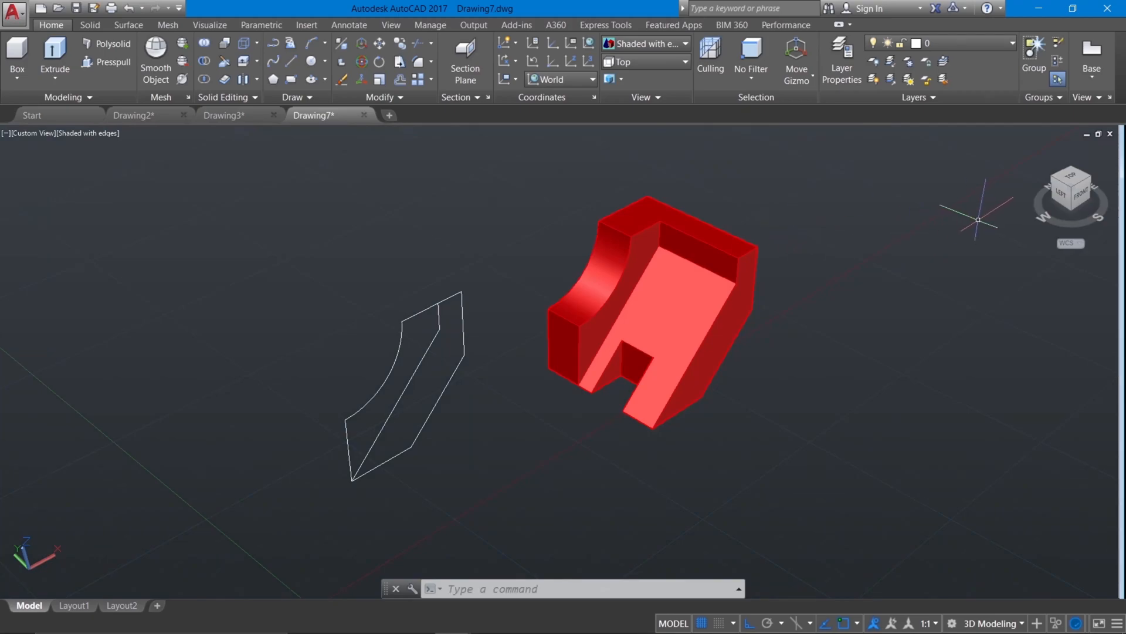